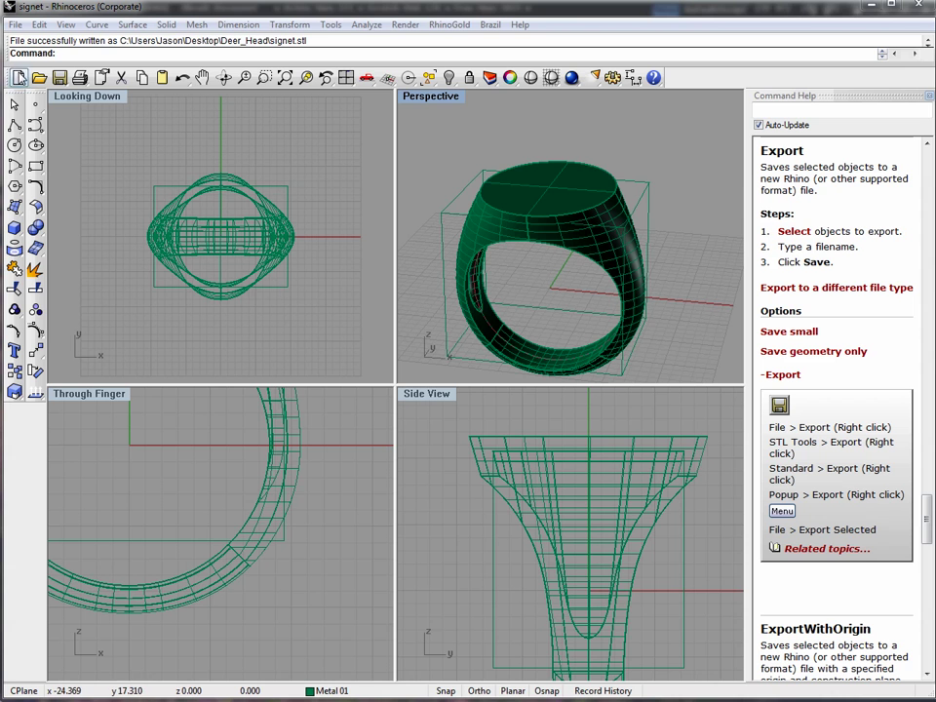
- Export the selected ring from Rhino as a Wavefront OBJ polygon mesh named 'signet'
left_click(515, 209)
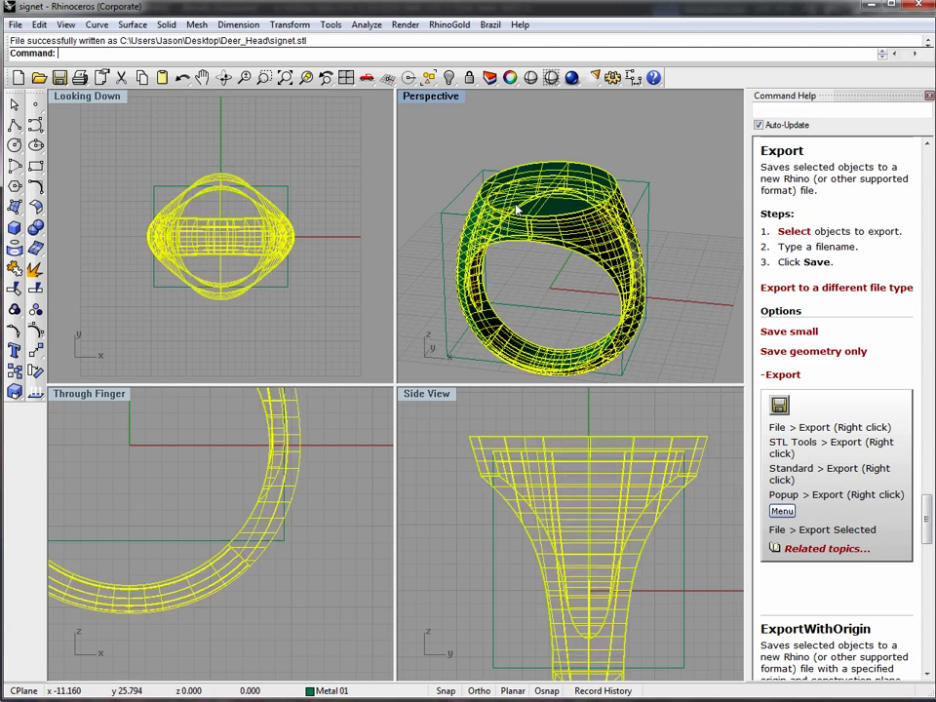
left_click(17, 25)
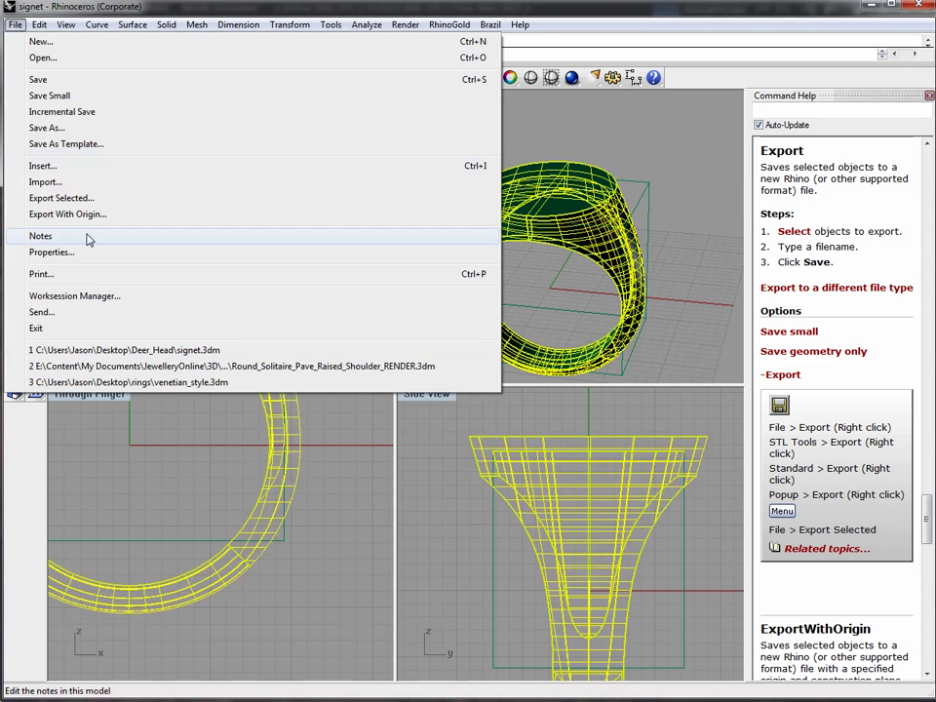
left_click(64, 198)
left_click(458, 475)
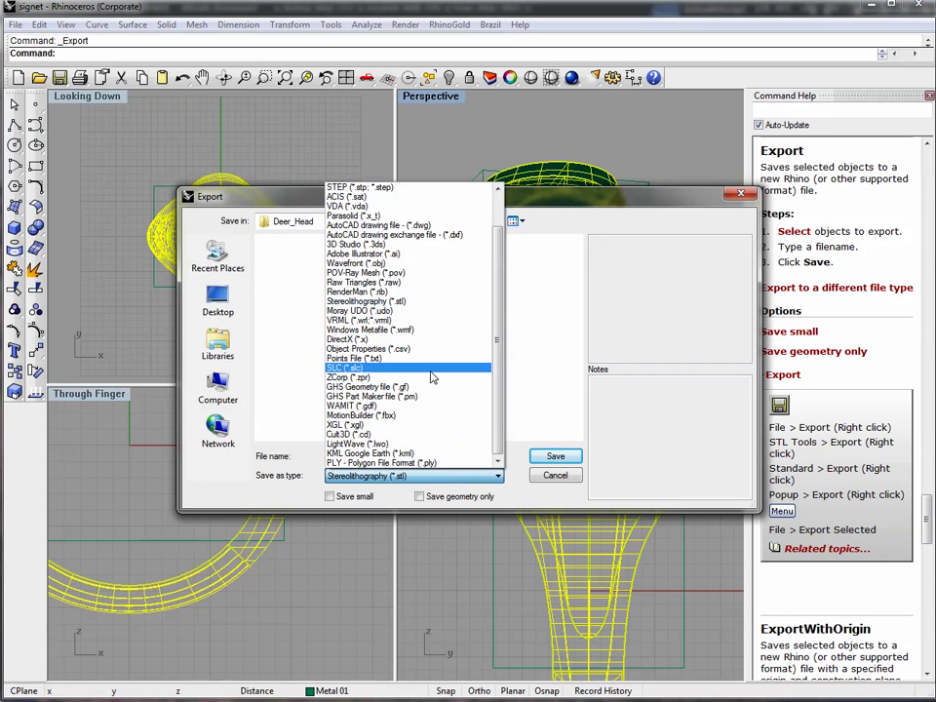
left_click(382, 263)
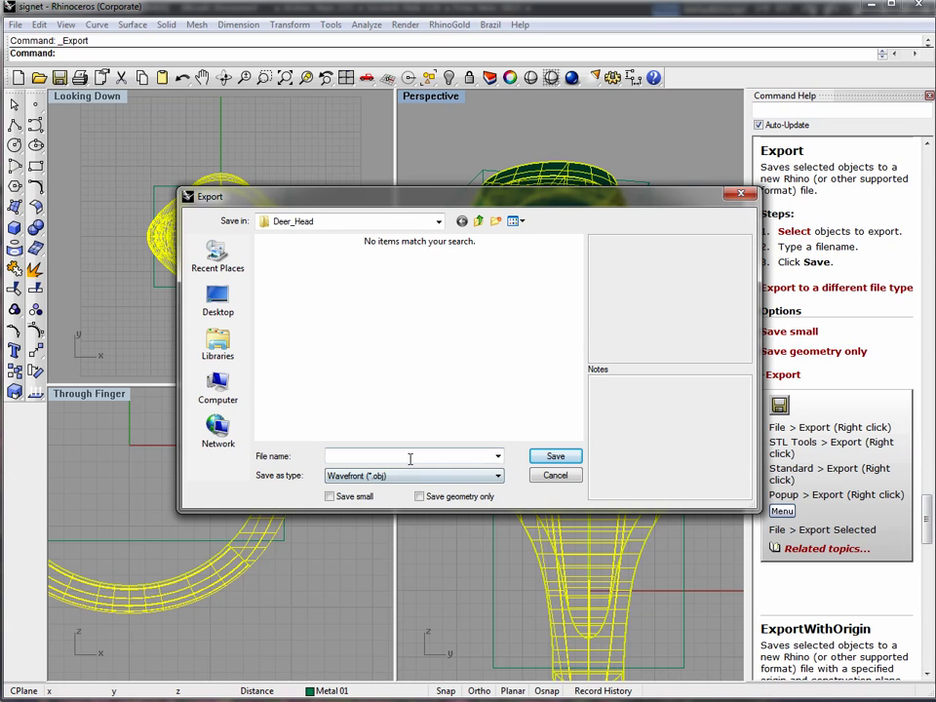
left_click(488, 455)
type("signet")
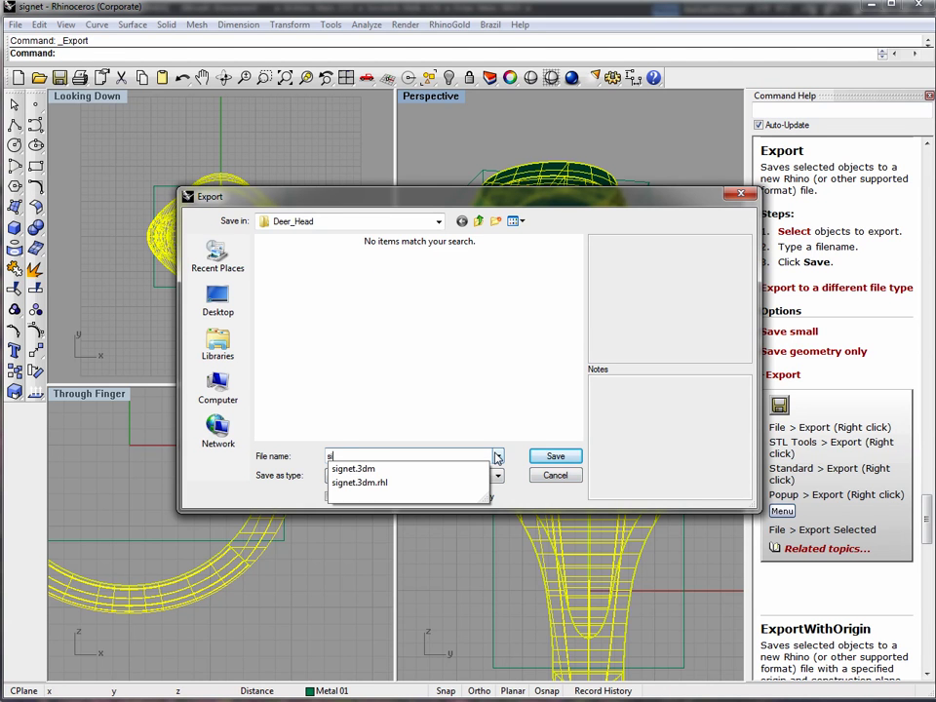
left_click(554, 455)
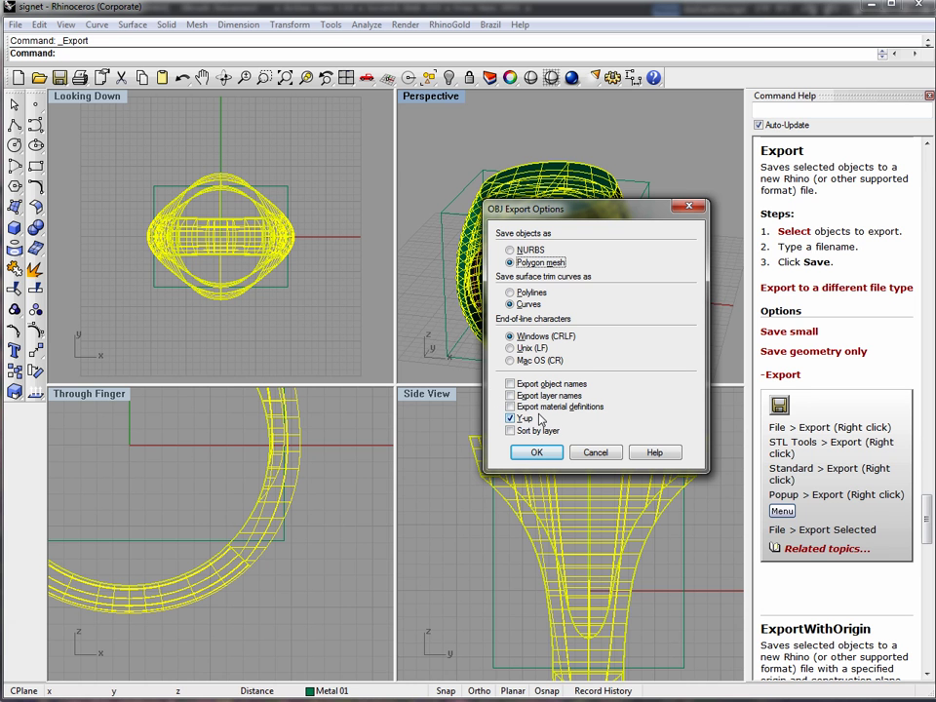
left_click(537, 453)
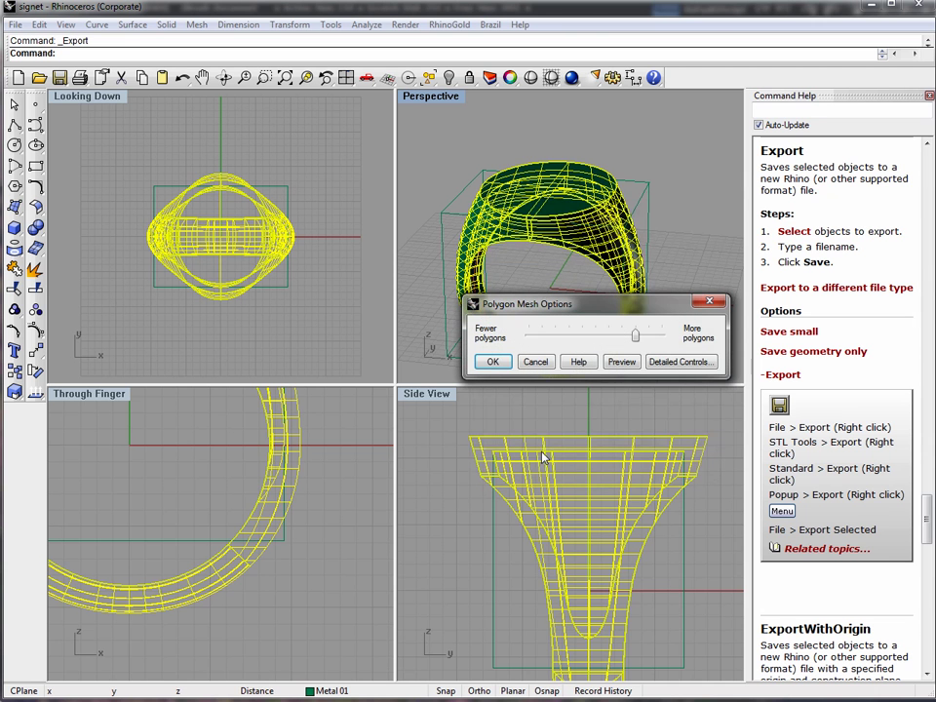
left_click(622, 363)
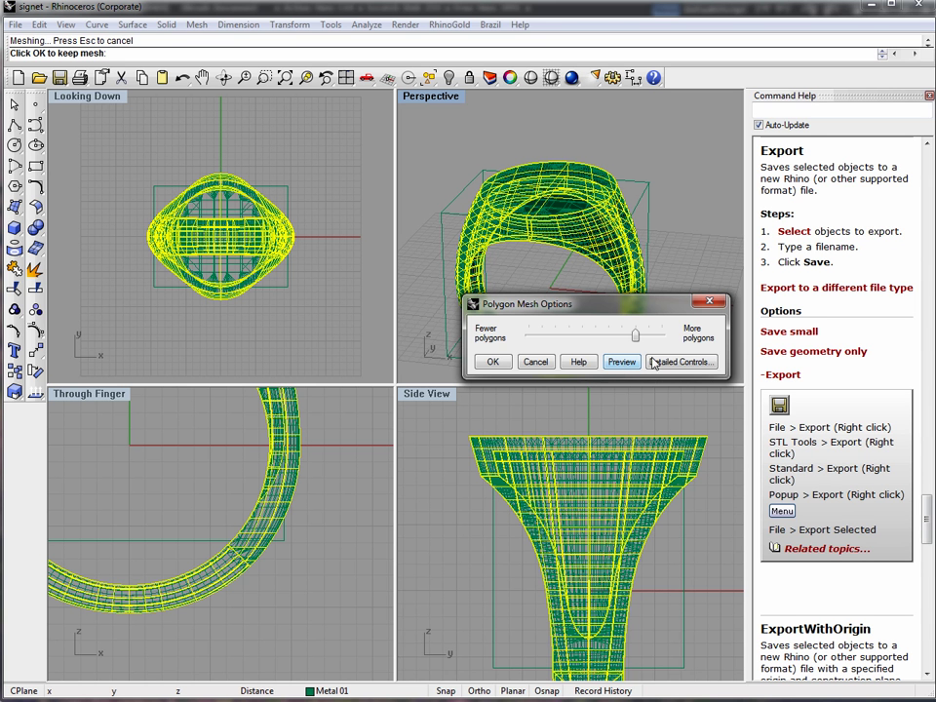
left_click(492, 362)
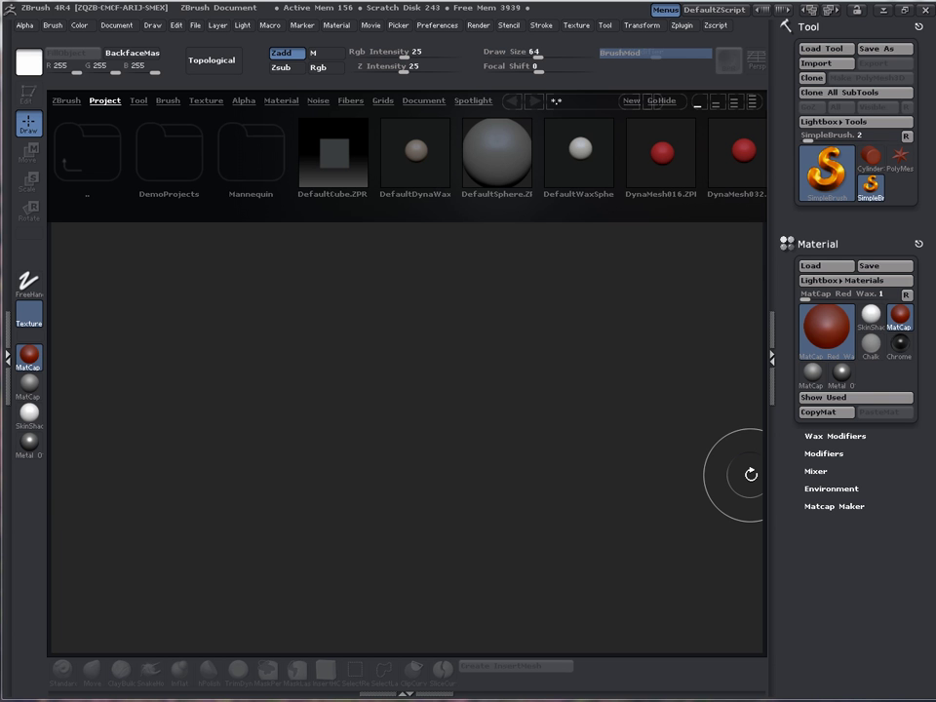
- Load the next user interface layout, cancel the new-folder prompt and restore the window
left_click(835, 13)
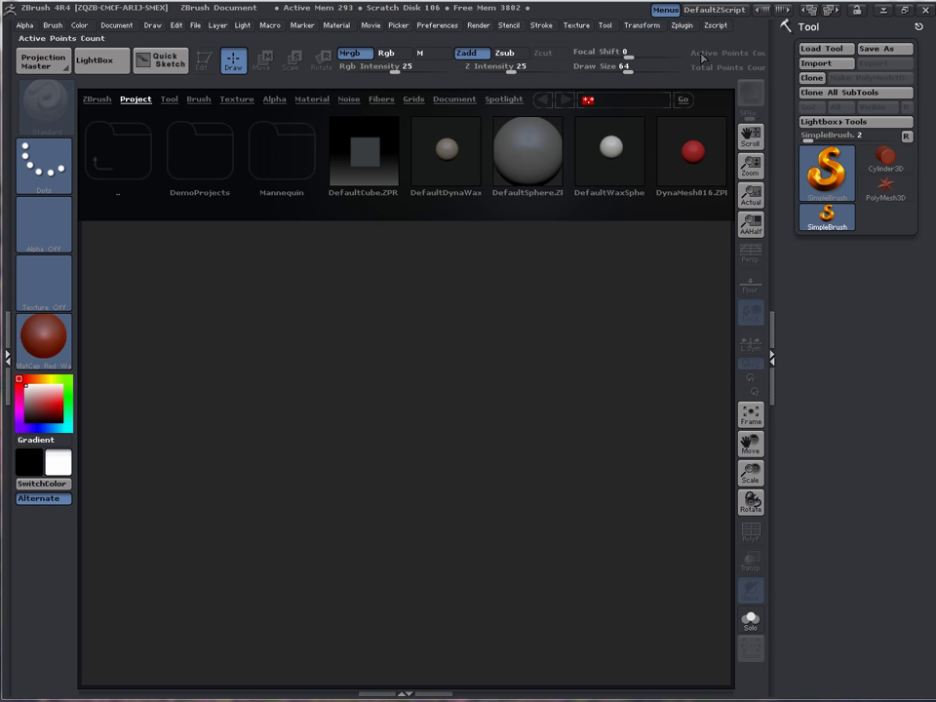
left_click(693, 100)
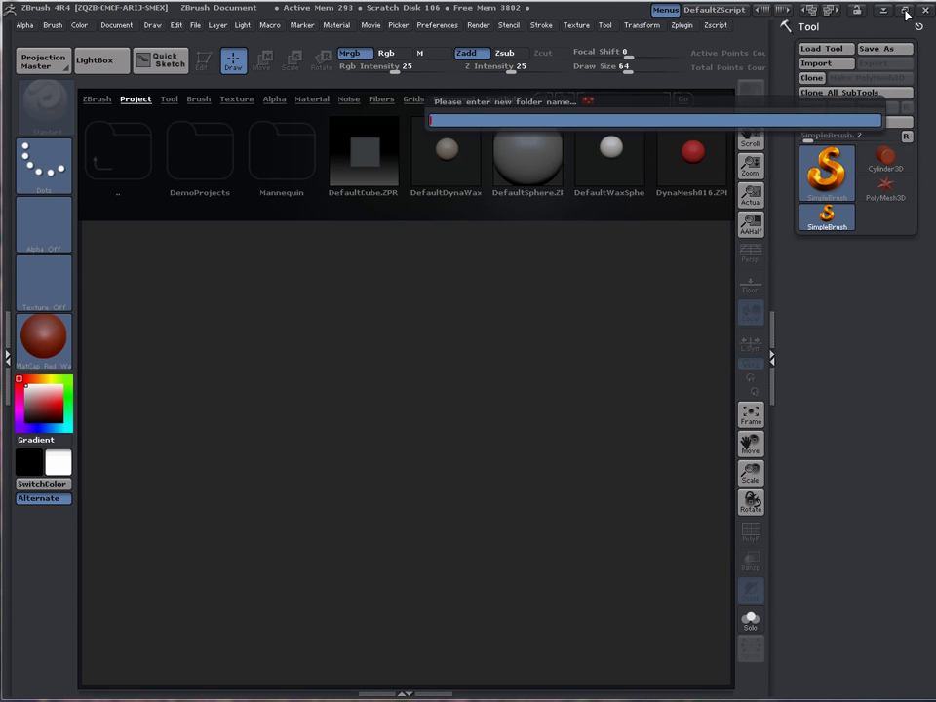
left_click(777, 165)
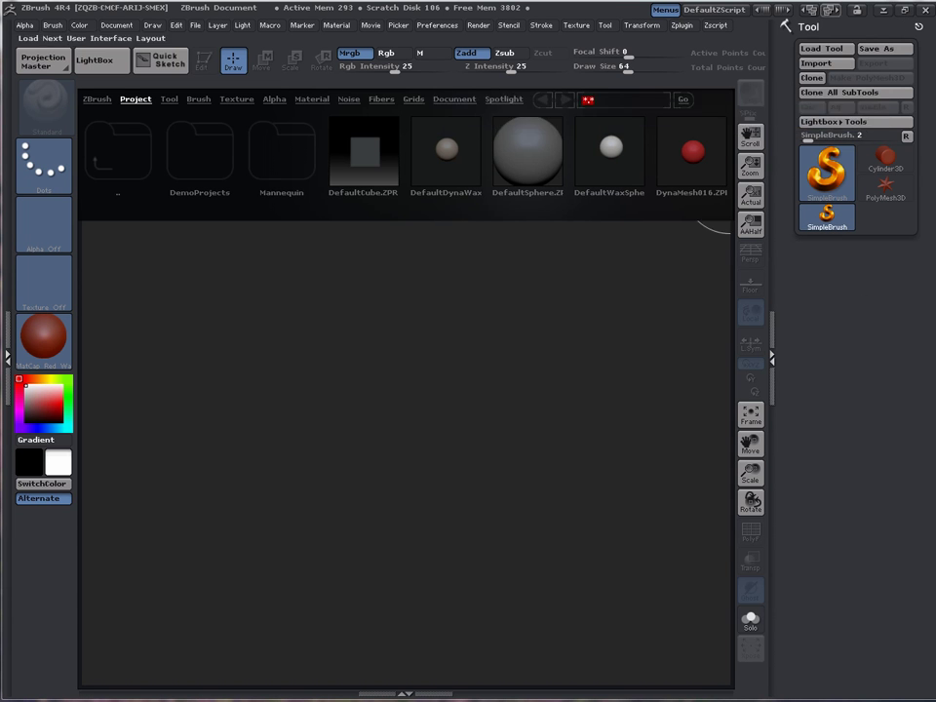
left_click(904, 11)
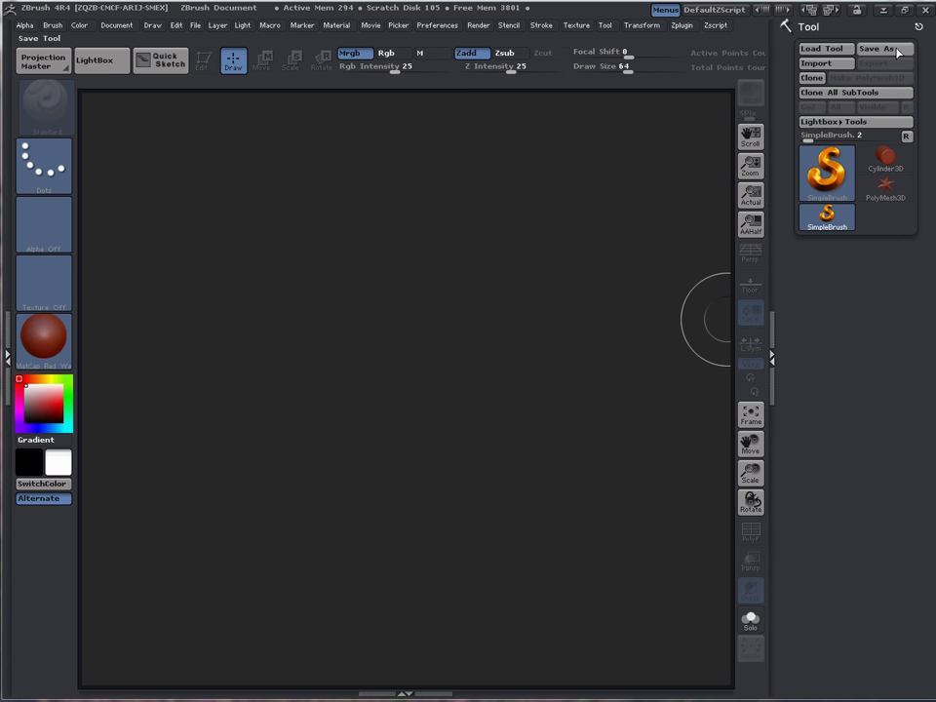
left_click(607, 29)
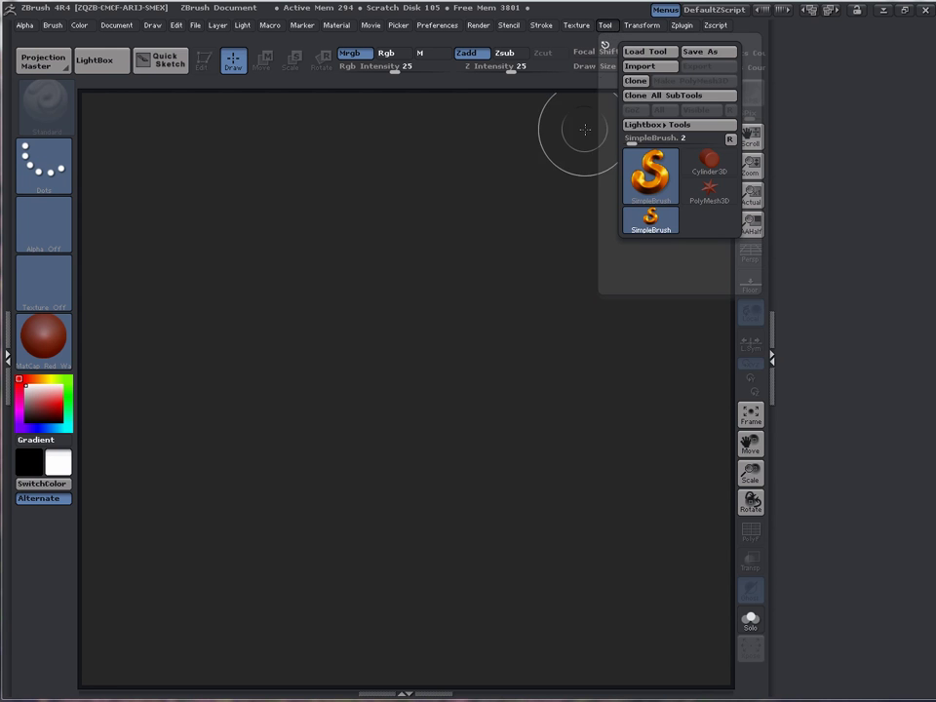
left_click(616, 39)
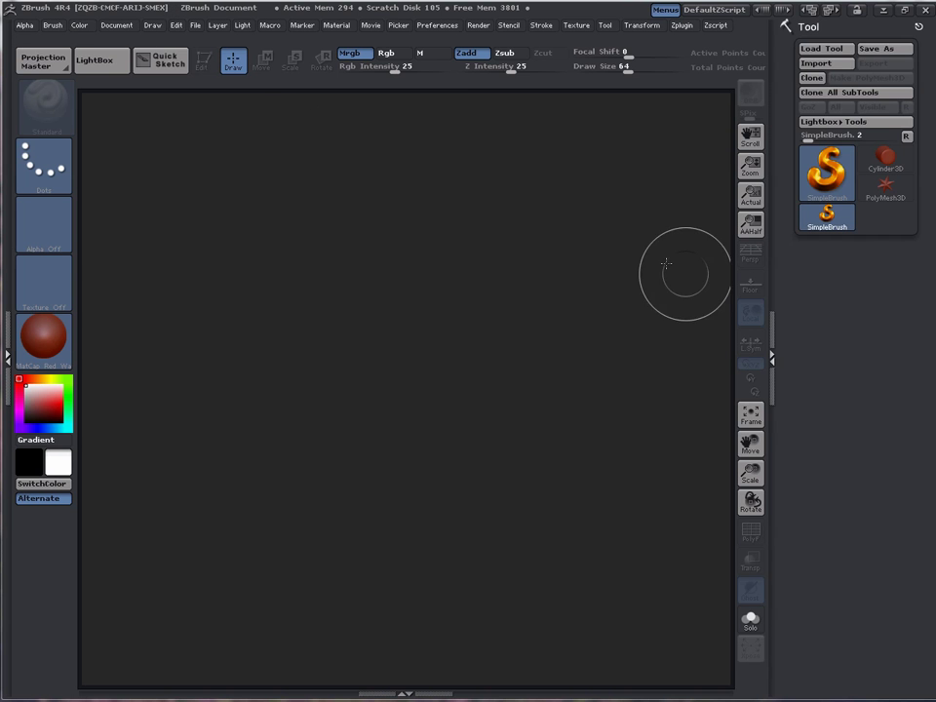
left_click(7, 341)
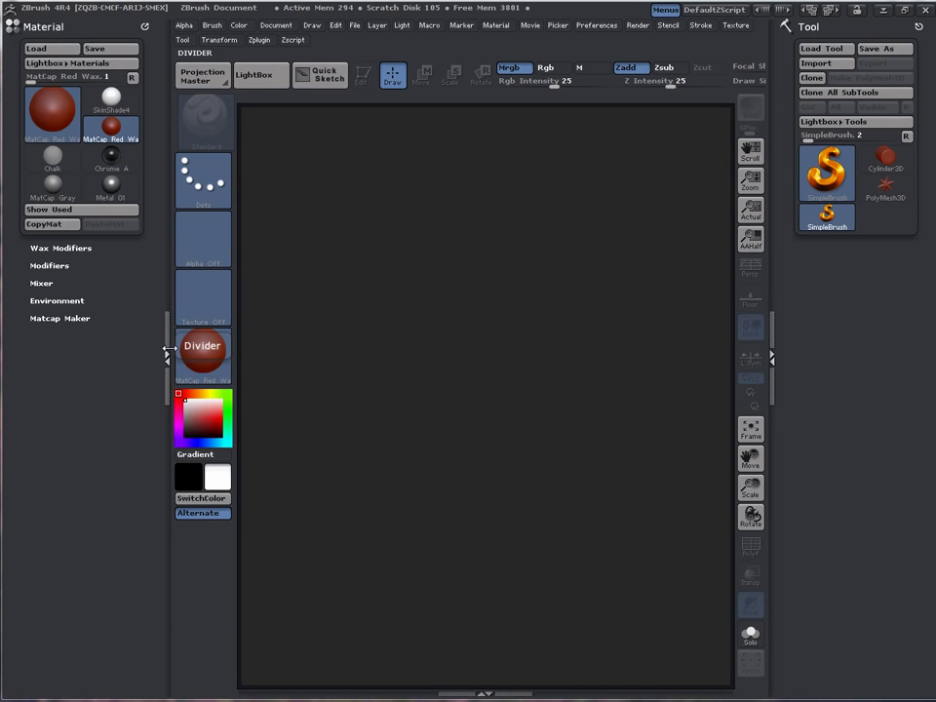
left_click(168, 349)
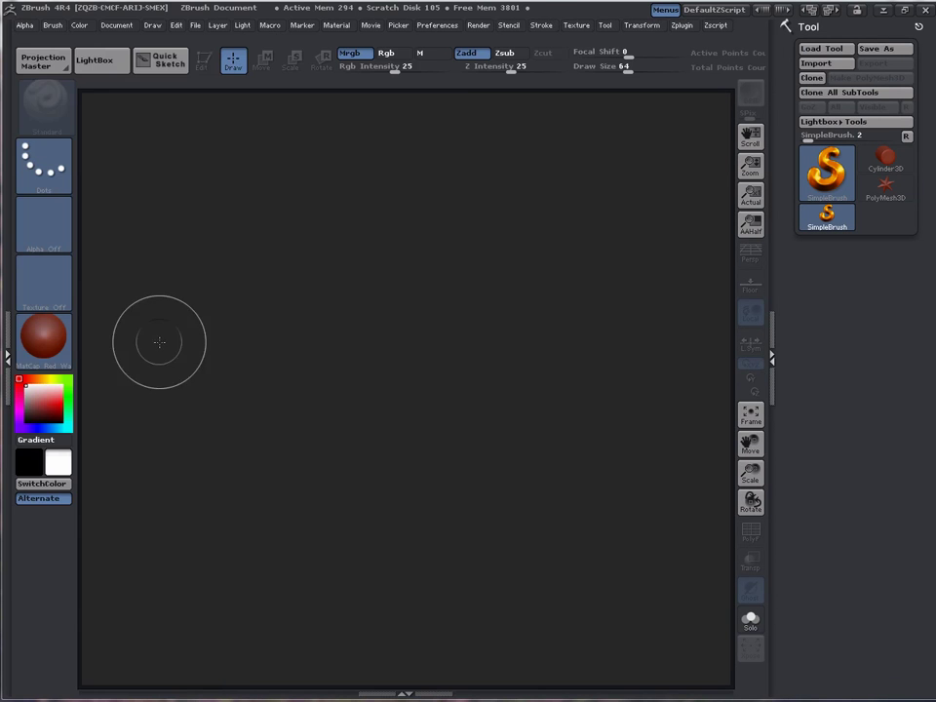
- Import signet.obj from the Desktop's Deer_Head folder as a ZBrush tool
left_click(825, 65)
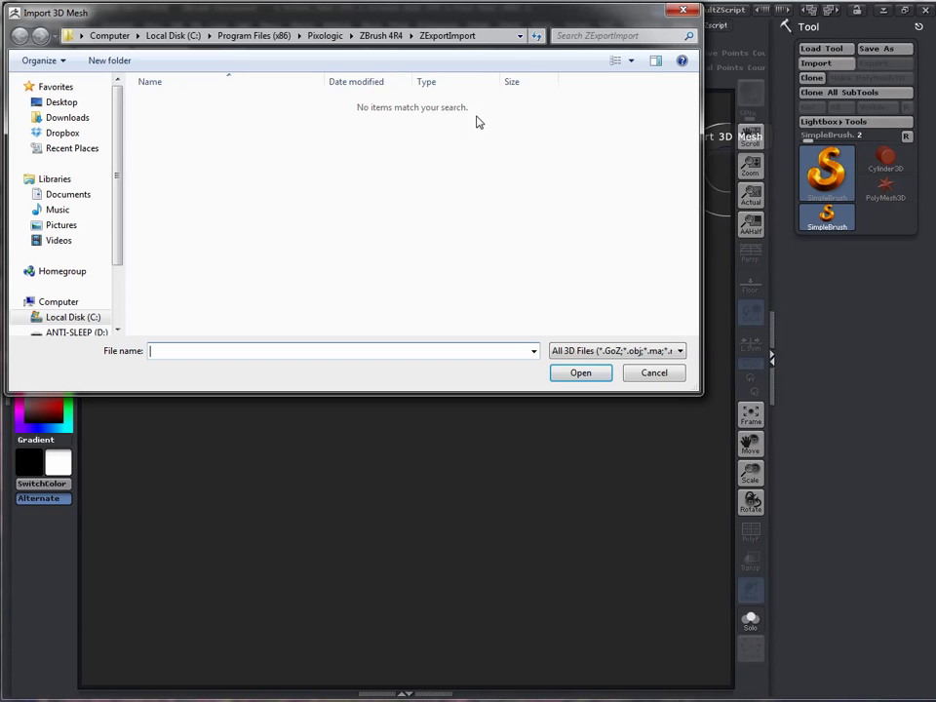
left_click(68, 101)
double_click(187, 178)
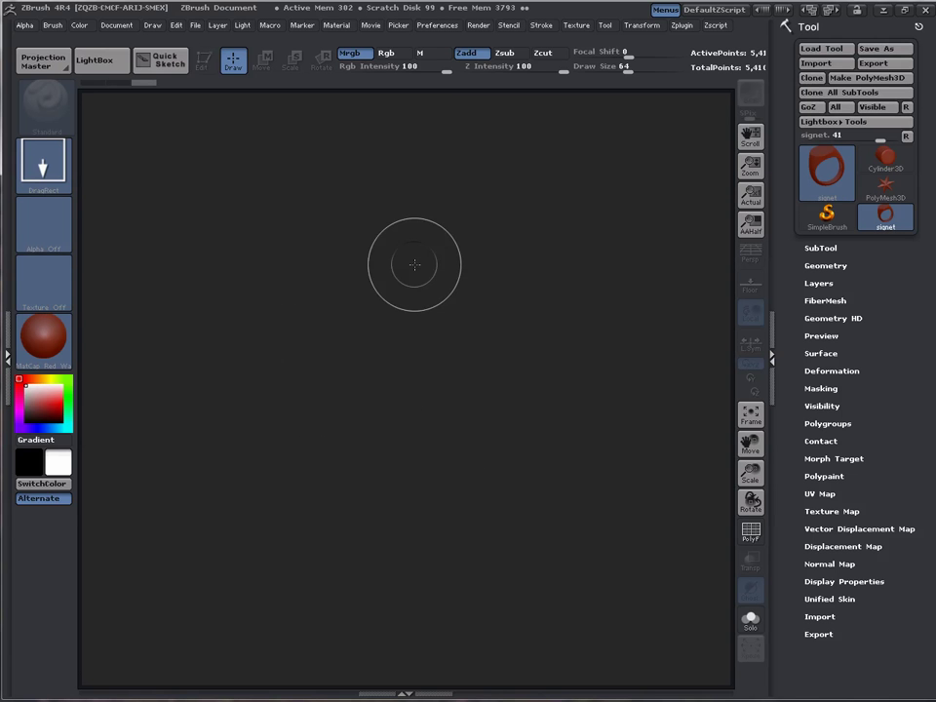
- Stamp six overlapping copies of the ring, of varying sizes, across the canvas
mouse_move(414, 264)
left_mouse_down()
mouse_move(408, 470)
mouse_move(426, 474)
mouse_move(412, 472)
left_mouse_up()
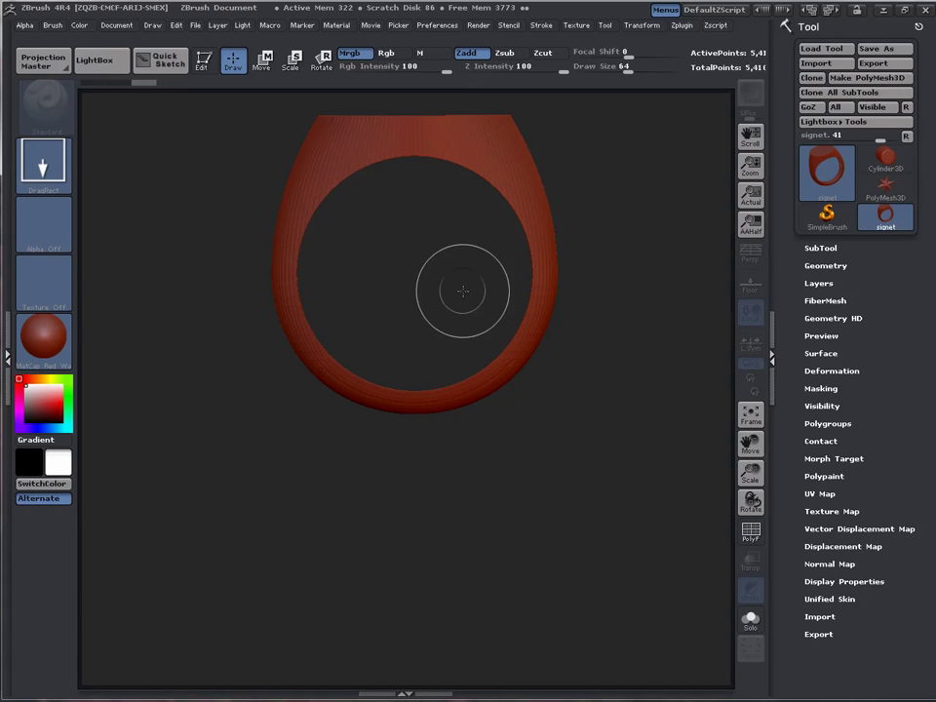
mouse_move(435, 308)
left_mouse_down()
mouse_move(372, 413)
mouse_move(579, 433)
mouse_move(497, 458)
mouse_move(279, 402)
mouse_move(288, 395)
left_mouse_up()
left_click_drag(526, 515, 397, 509)
left_click_drag(372, 453, 239, 428)
left_click_drag(322, 297, 405, 433)
left_click_drag(366, 547, 323, 460)
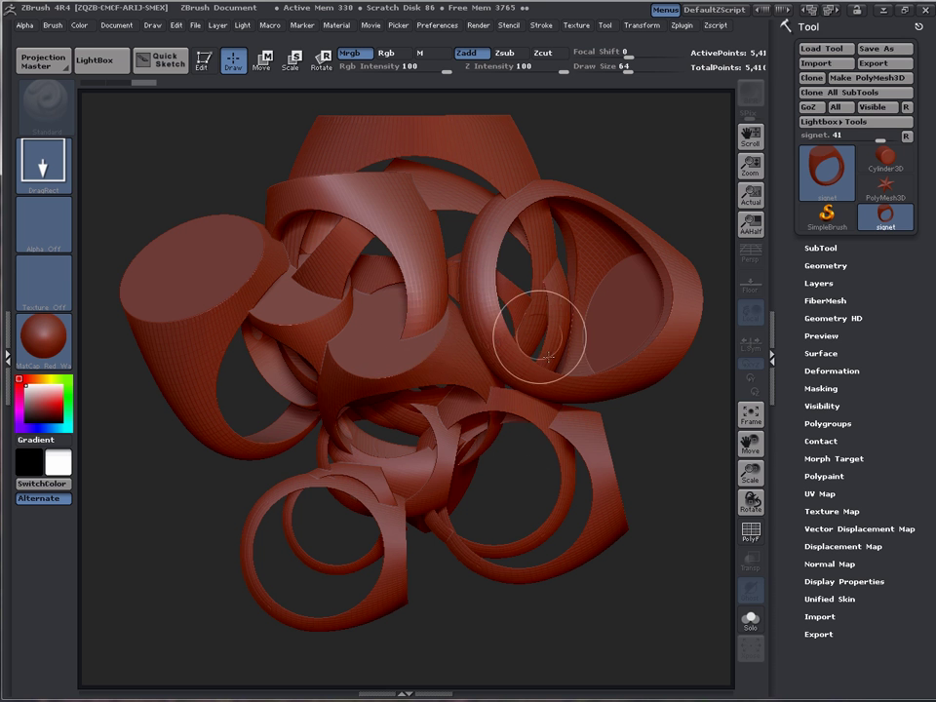
- Start a new document, discarding the cluttered one without saving
left_click(115, 26)
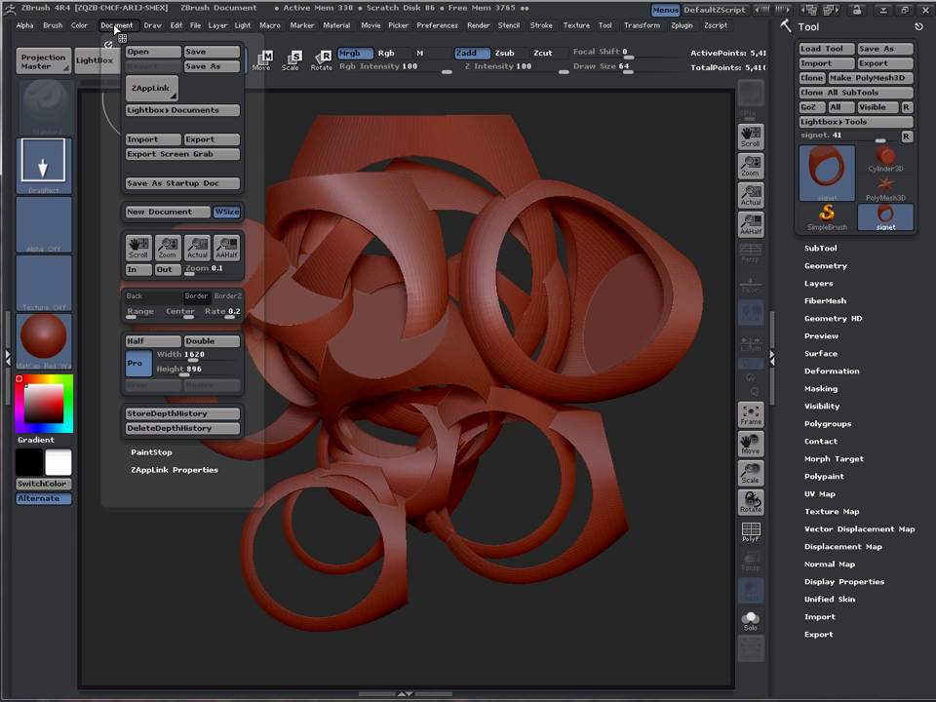
left_click(179, 213)
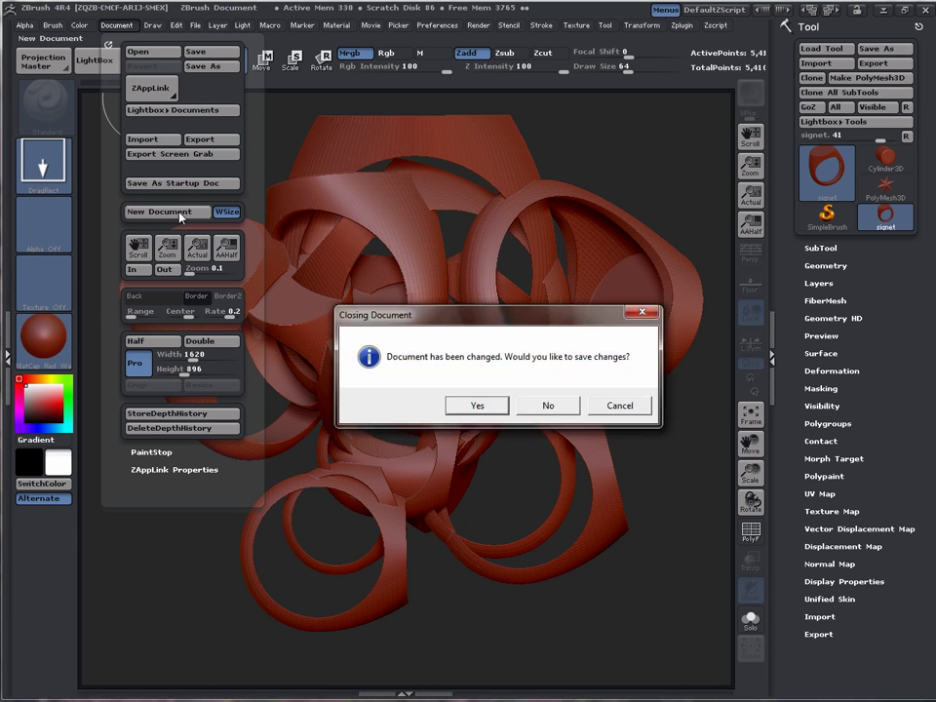
left_click(546, 402)
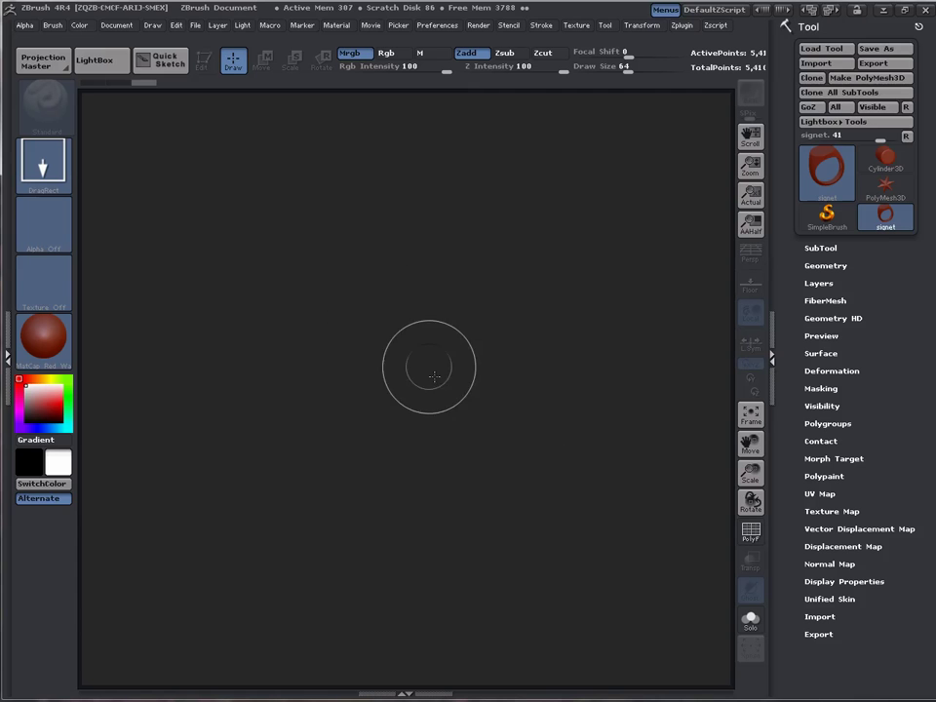
- Draw a single signet ring at the canvas centre and enter Edit mode
mouse_move(404, 278)
left_mouse_down()
mouse_move(396, 449)
mouse_move(413, 457)
left_mouse_up()
key("t")
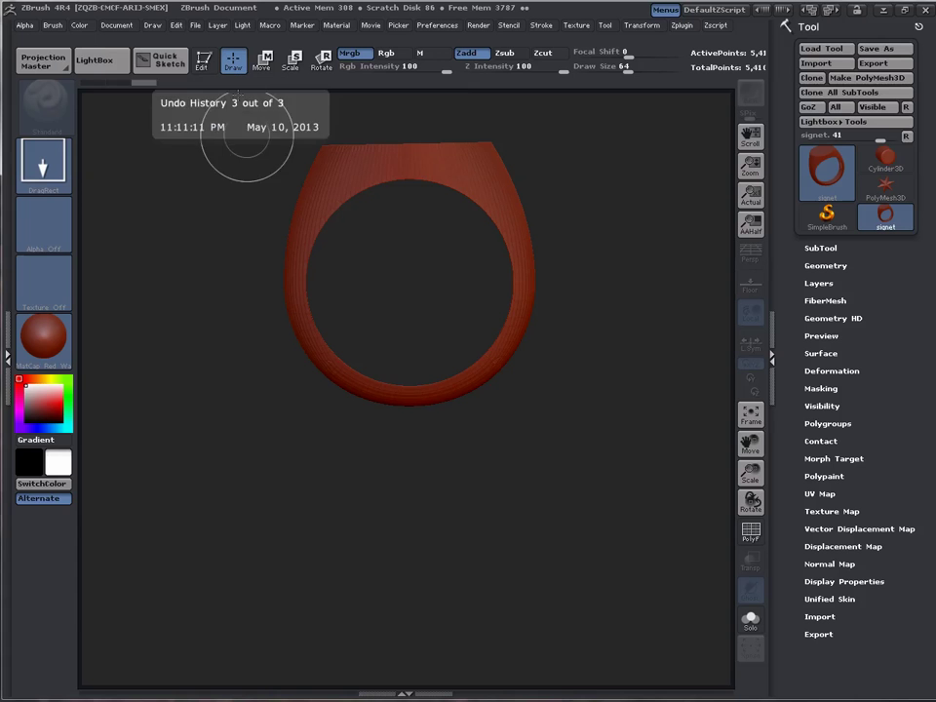
left_click_drag(570, 394, 265, 114)
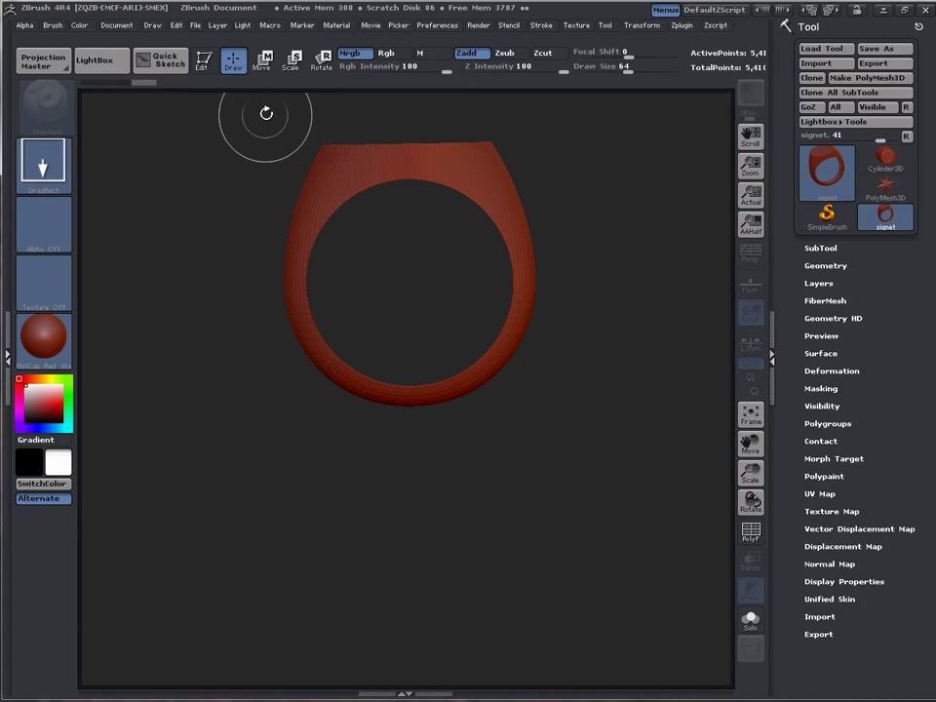
- Switch the ring to Edit mode and rotate it to view it in 3D
left_click(205, 65)
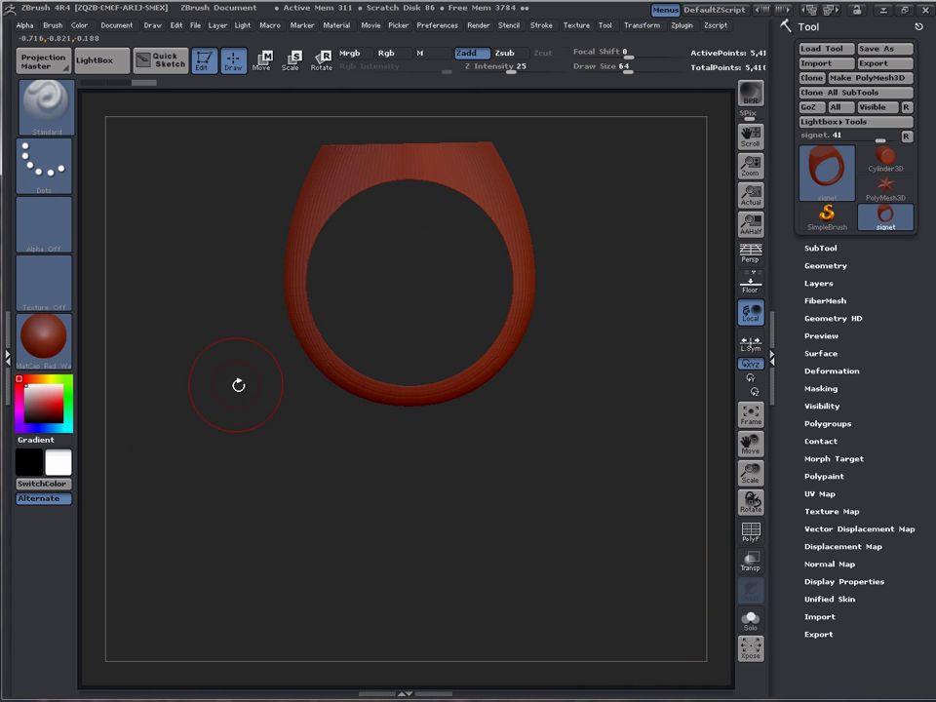
left_click_drag(222, 419, 230, 460)
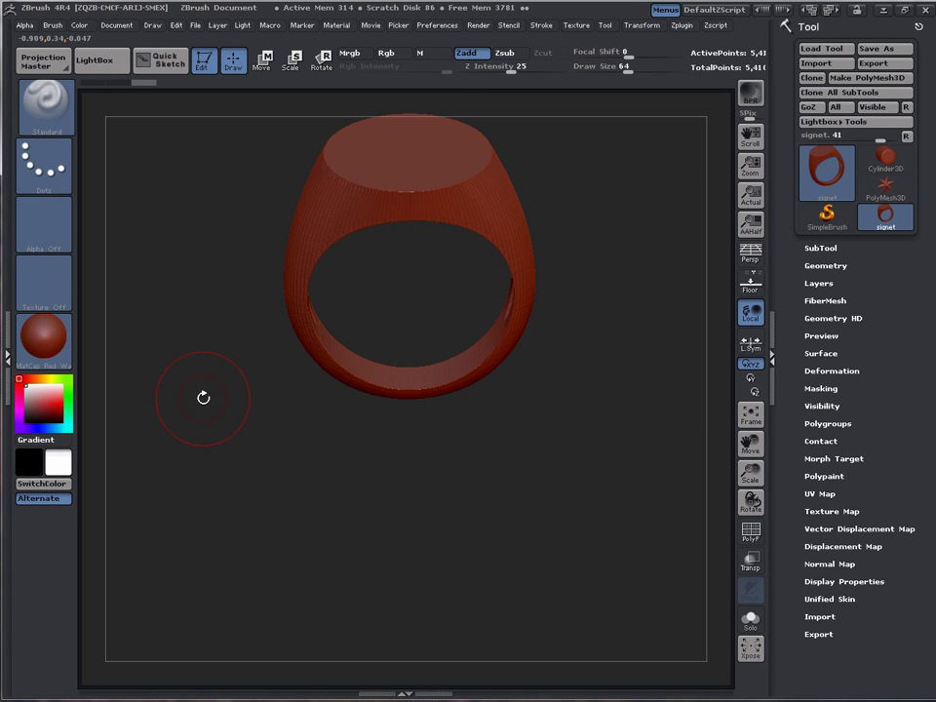
left_click_drag(199, 398, 327, 491)
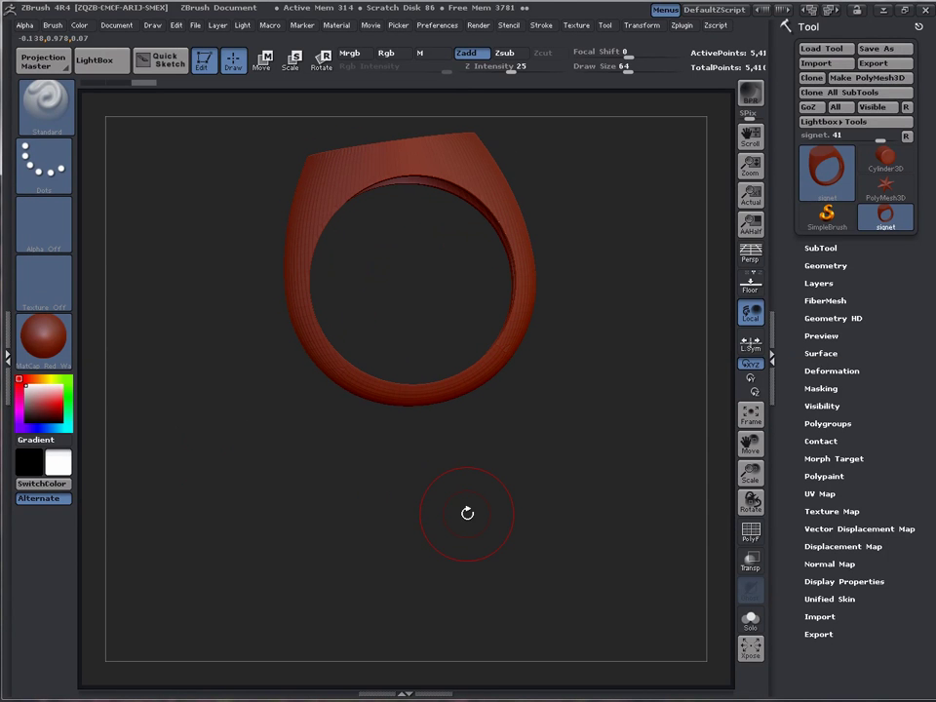
left_click_drag(504, 474, 574, 551)
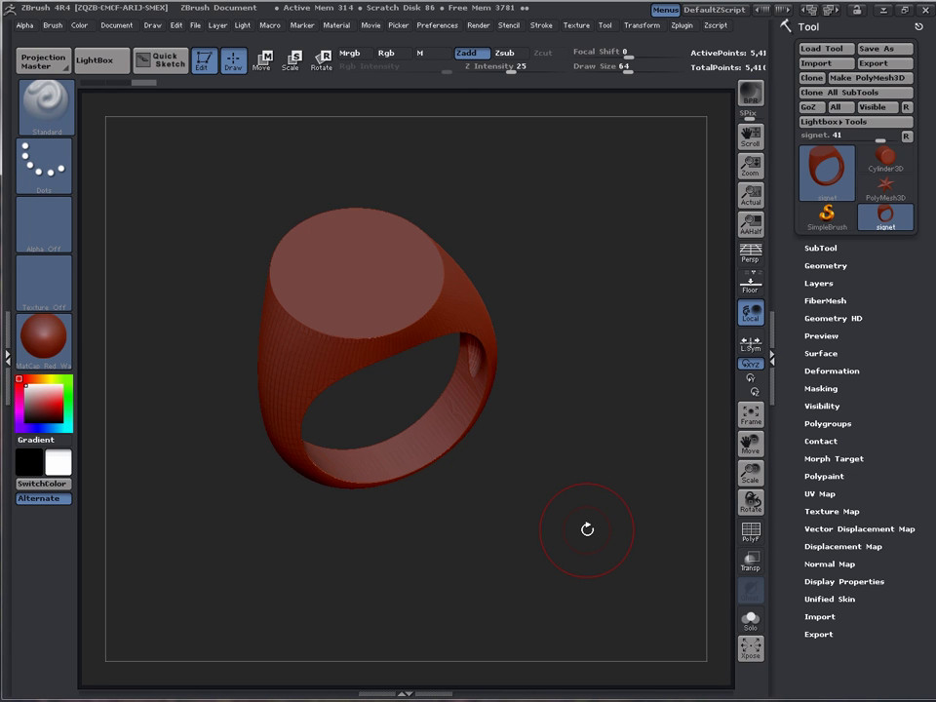
mouse_move(552, 520)
left_mouse_down()
mouse_move(536, 517)
mouse_move(568, 512)
mouse_move(579, 524)
mouse_move(503, 537)
mouse_move(523, 525)
mouse_move(559, 535)
mouse_move(541, 527)
mouse_move(602, 526)
mouse_move(410, 528)
mouse_move(635, 536)
mouse_move(484, 526)
mouse_move(625, 522)
mouse_move(460, 521)
mouse_move(566, 531)
left_mouse_up()
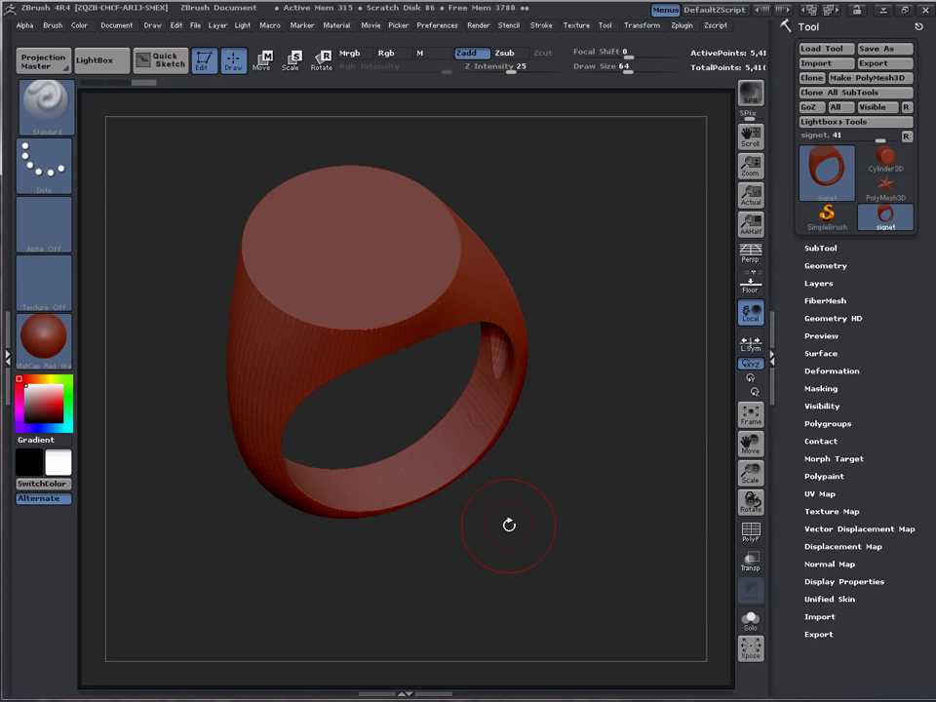
mouse_move(508, 524)
left_mouse_down()
mouse_move(537, 535)
mouse_move(500, 532)
mouse_move(503, 511)
mouse_move(515, 510)
mouse_move(514, 547)
mouse_move(529, 457)
mouse_move(486, 572)
mouse_move(477, 535)
mouse_move(497, 480)
mouse_move(434, 572)
mouse_move(427, 470)
mouse_move(433, 633)
mouse_move(424, 584)
mouse_move(439, 575)
mouse_move(443, 643)
mouse_move(445, 554)
mouse_move(474, 499)
left_mouse_up()
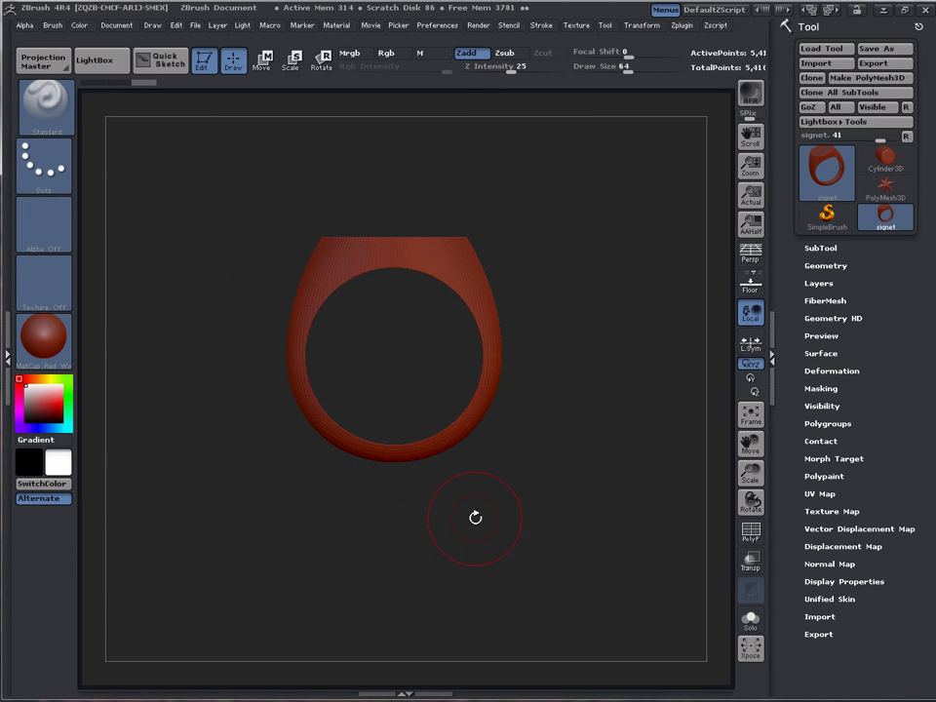
mouse_move(477, 514)
left_mouse_down("ctrl")
mouse_move(457, 471)
mouse_move(495, 608)
mouse_move(439, 516)
mouse_move(444, 532)
left_mouse_up("ctrl")
left_click_drag(351, 397, 489, 575, "ctrl")
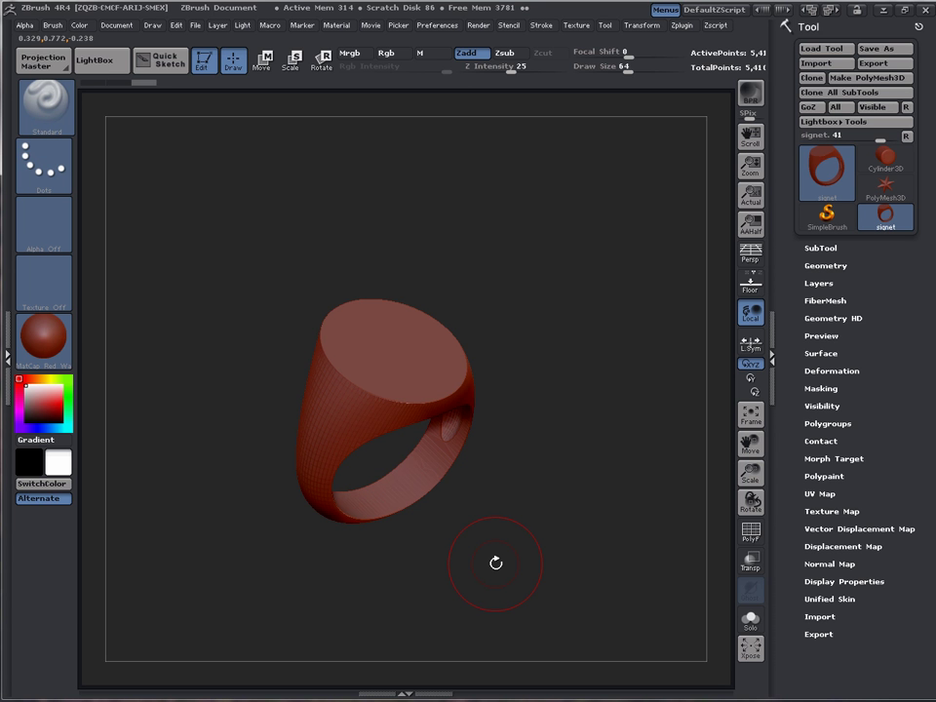
left_click_drag(544, 559, 495, 532)
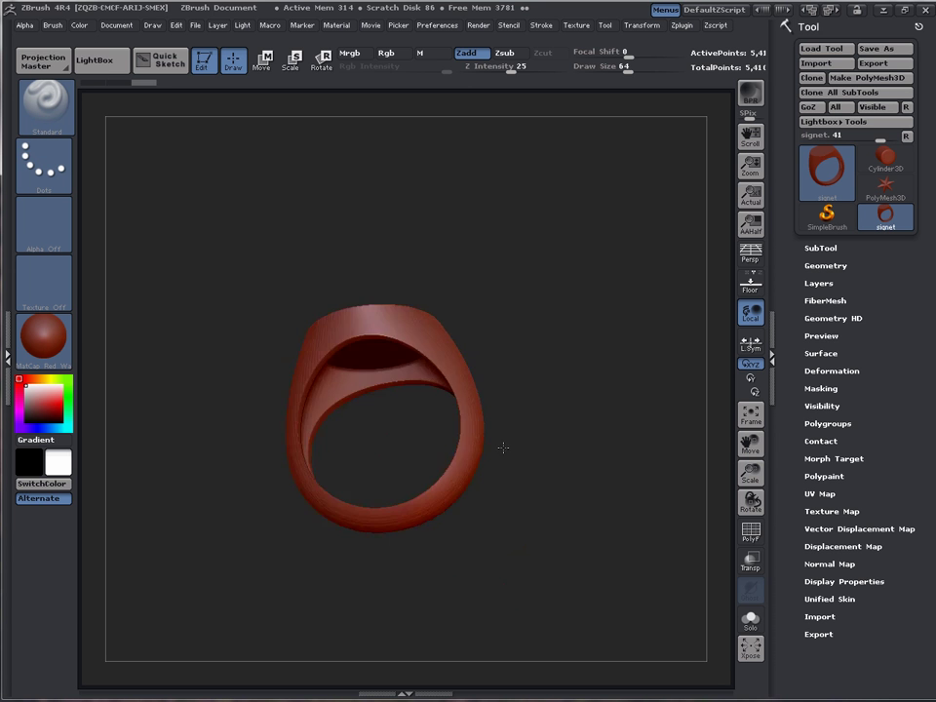
left_click_drag(527, 438, 583, 536)
left_click_drag(539, 481, 542, 478)
mouse_move(563, 420)
left_mouse_down()
mouse_move(579, 408)
mouse_move(567, 426)
left_mouse_up()
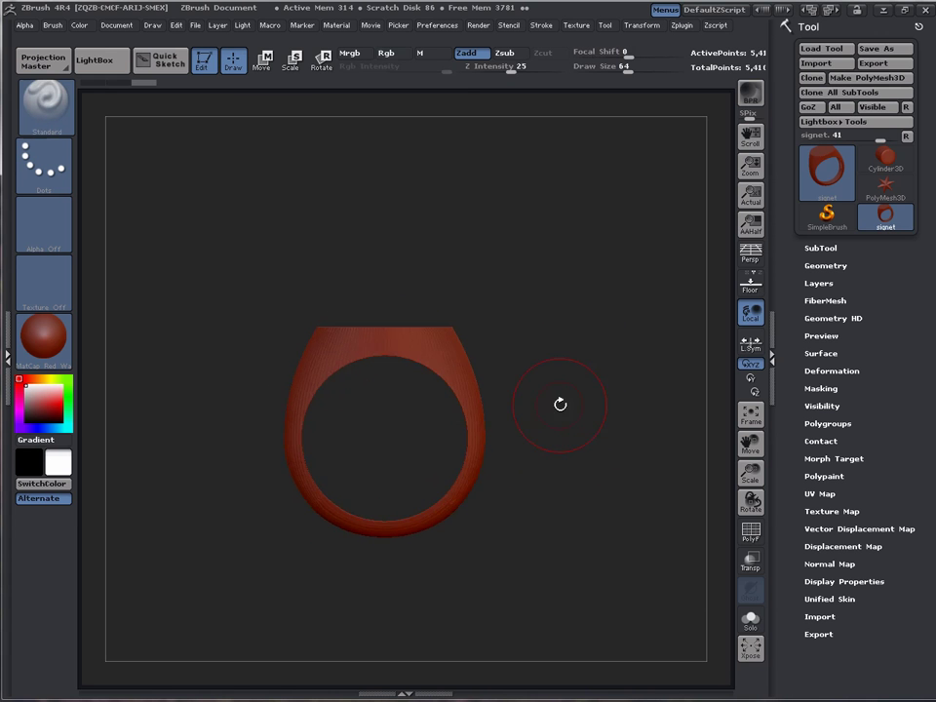
mouse_move(585, 355)
left_mouse_down("alt")
mouse_move(605, 408)
mouse_move(444, 430)
mouse_move(370, 402)
mouse_move(401, 428)
left_mouse_up("alt")
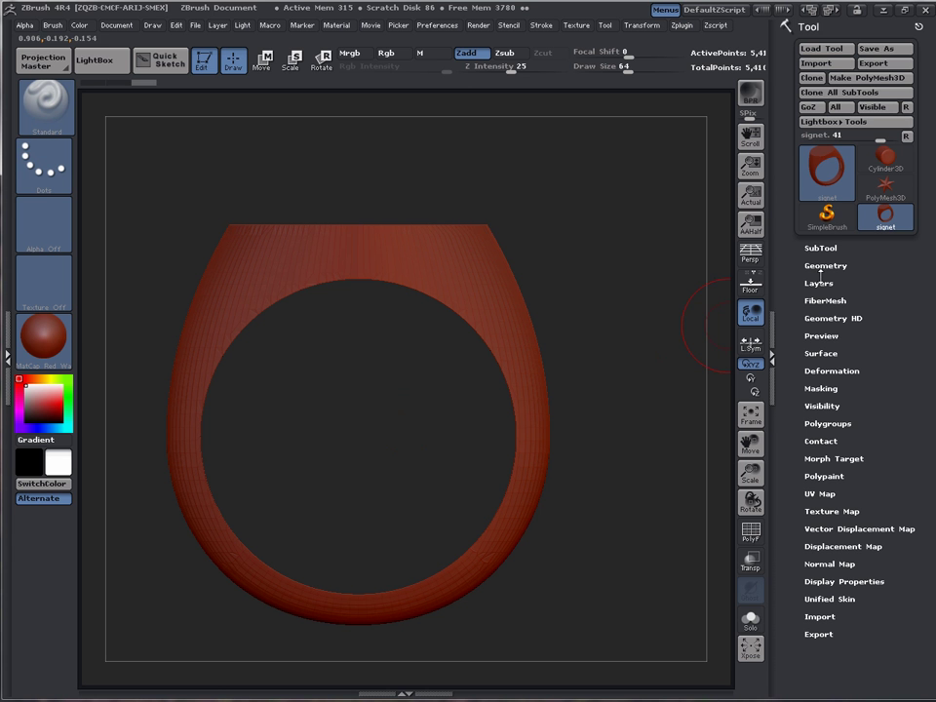
- Turn the ring to show its inner side and expand the Tool > Geometry subpalette
left_click_drag(695, 290, 625, 309)
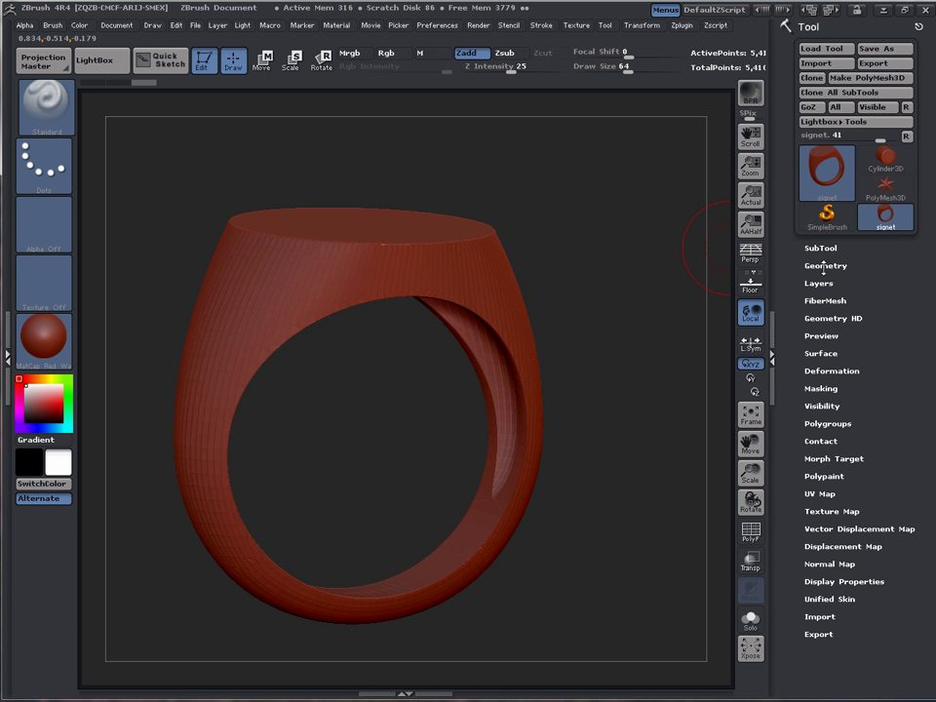
left_click(825, 265)
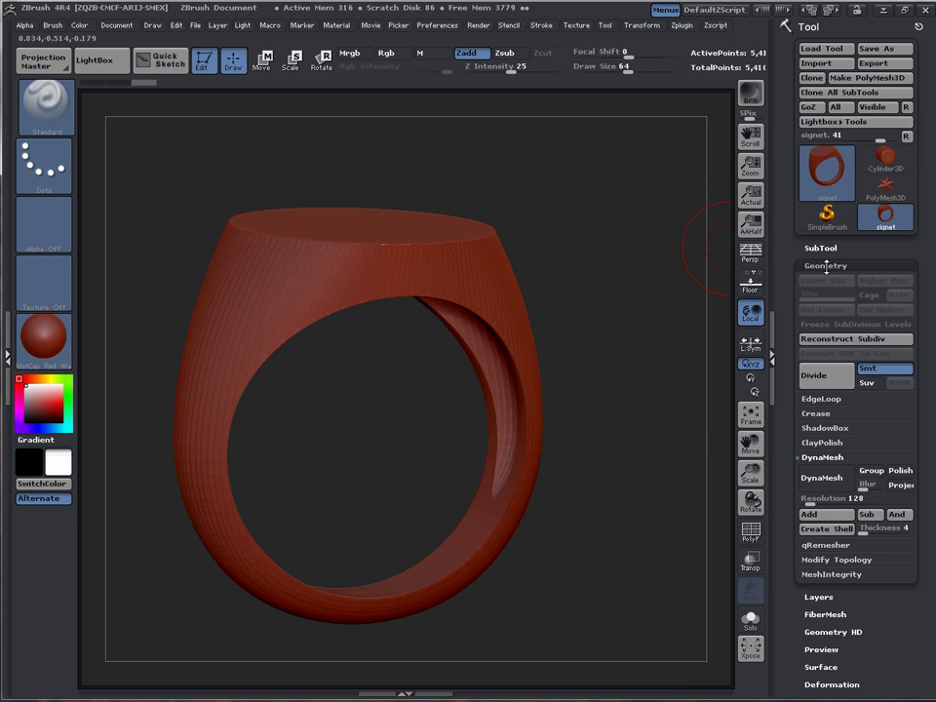
- Divide the ring mesh twice to level 3, orbiting between divisions to inspect the surface
left_click(823, 385)
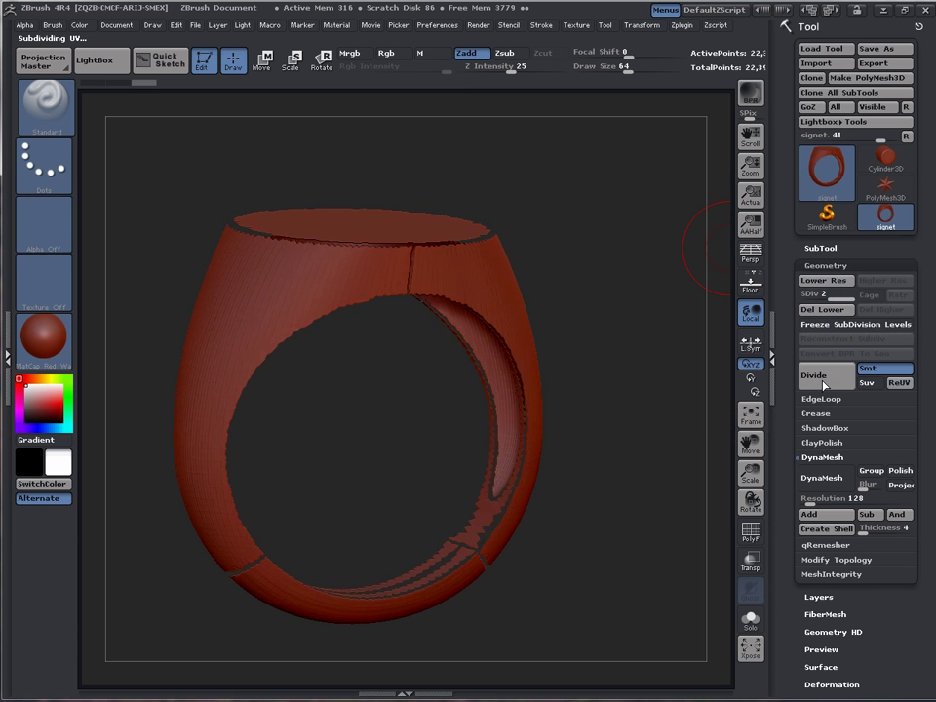
left_click_drag(588, 363, 589, 331)
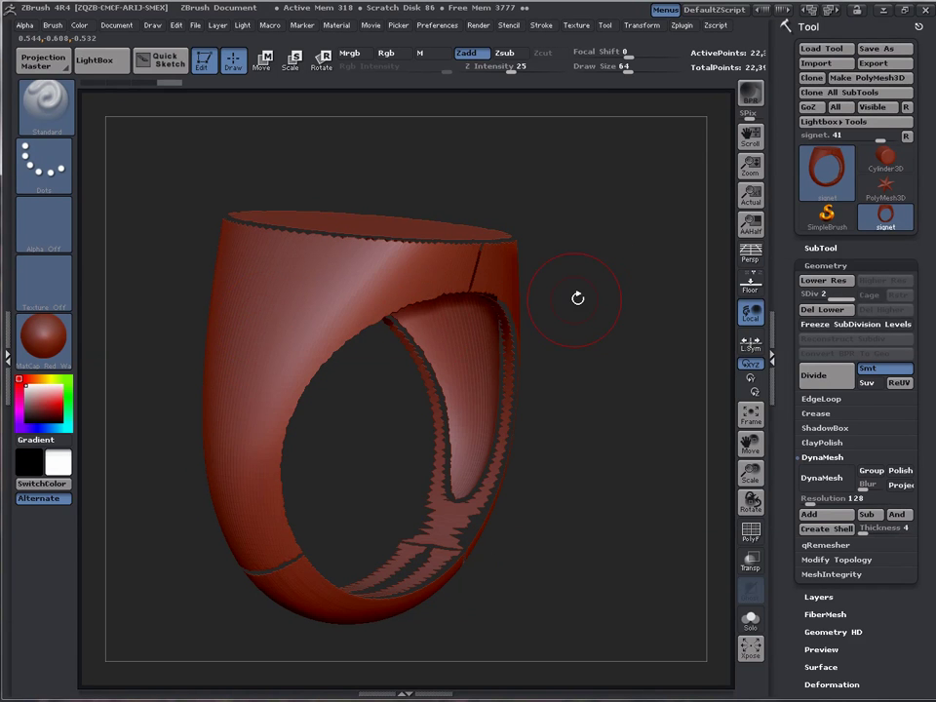
left_click_drag(607, 280, 606, 238)
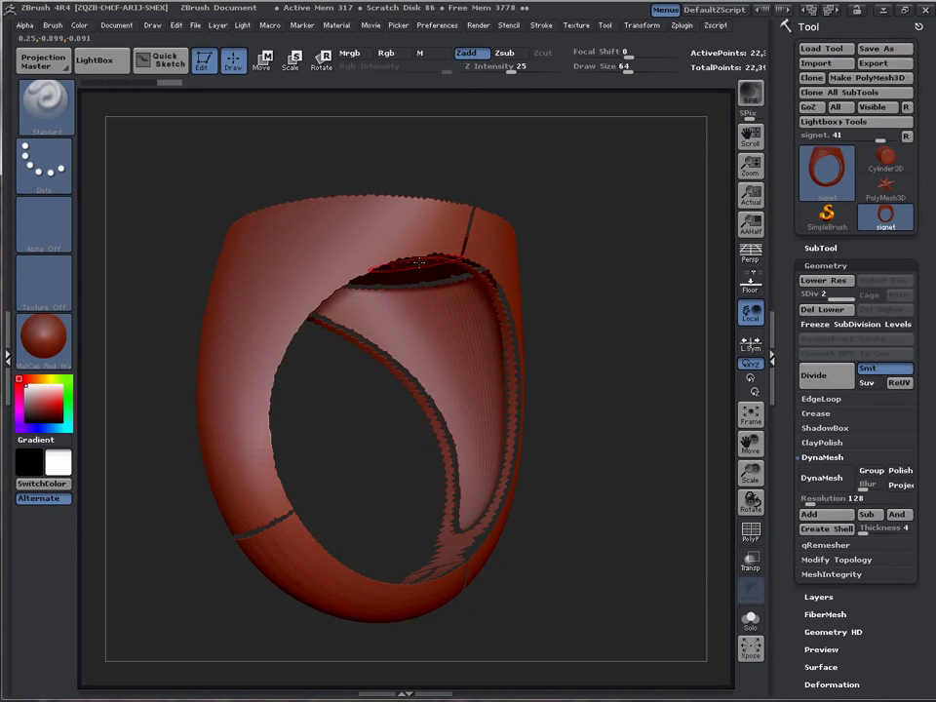
left_click_drag(589, 302, 638, 297)
left_click(815, 386)
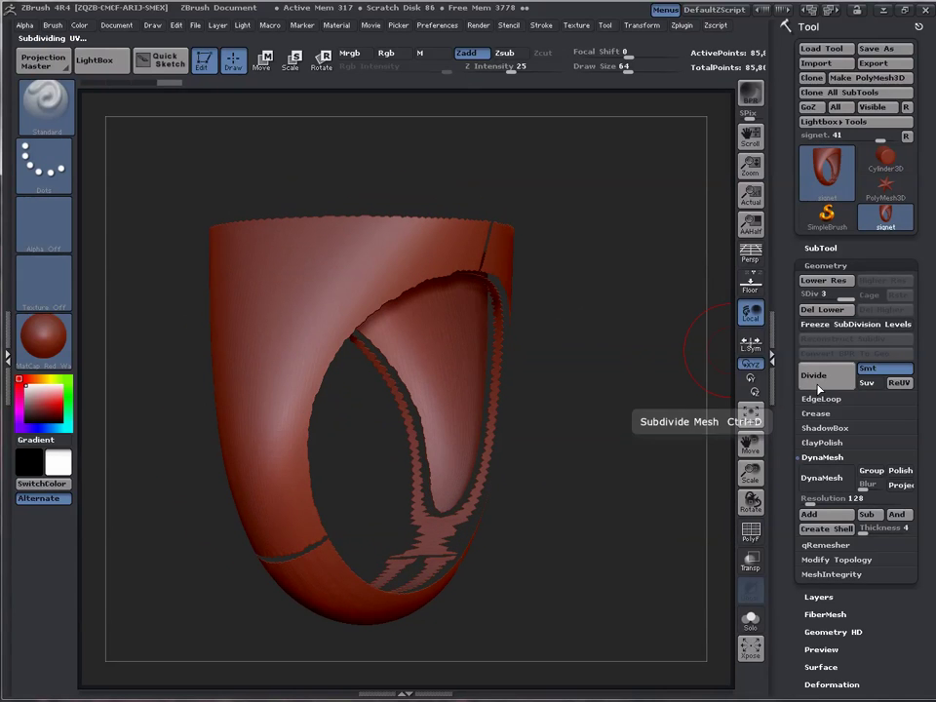
left_click_drag(634, 380, 680, 412)
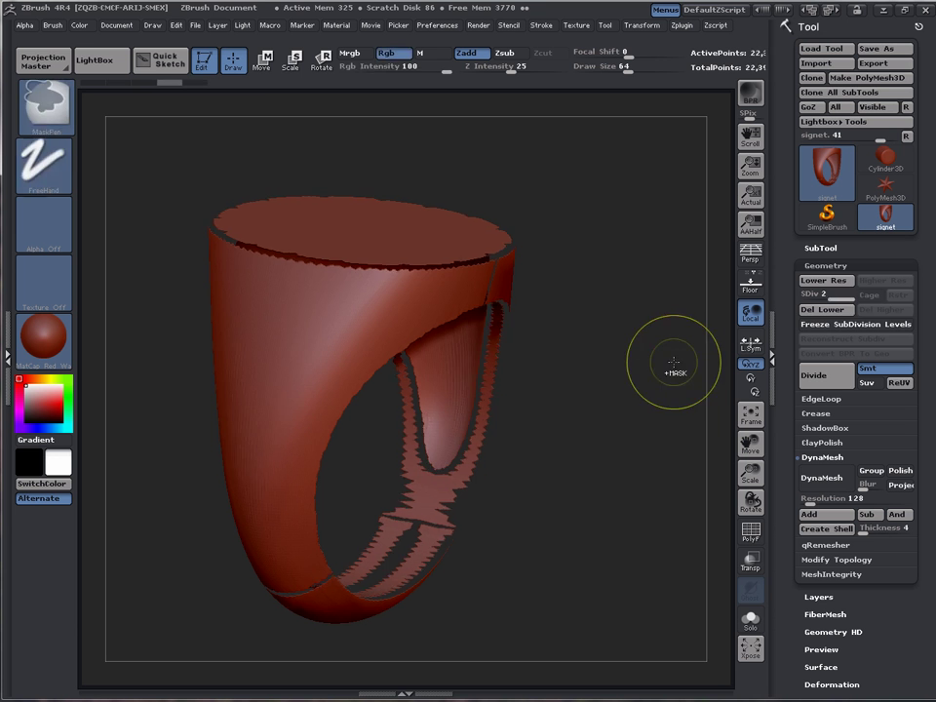
- Divide once more, then roll the Undo History back to the unsubdivided 5,410-point mesh
left_click(815, 378)
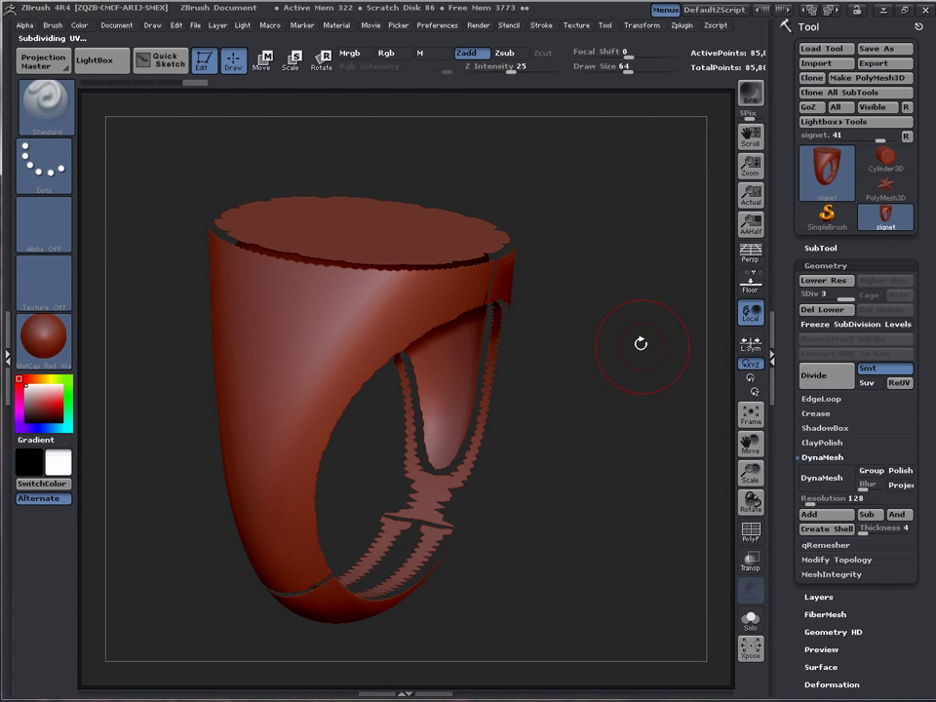
mouse_move(167, 90)
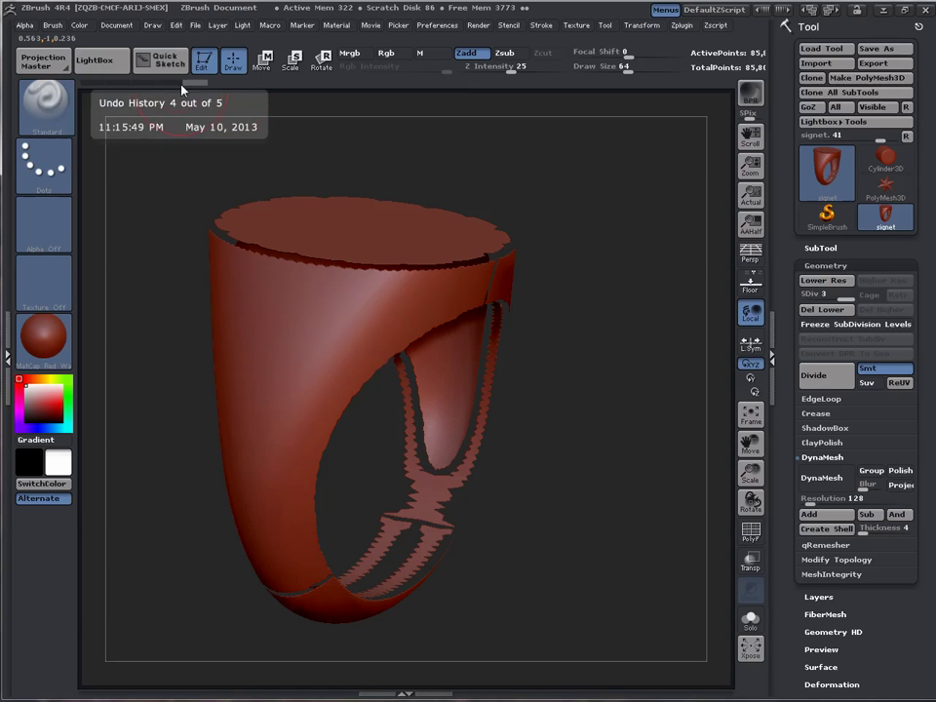
left_click(151, 92)
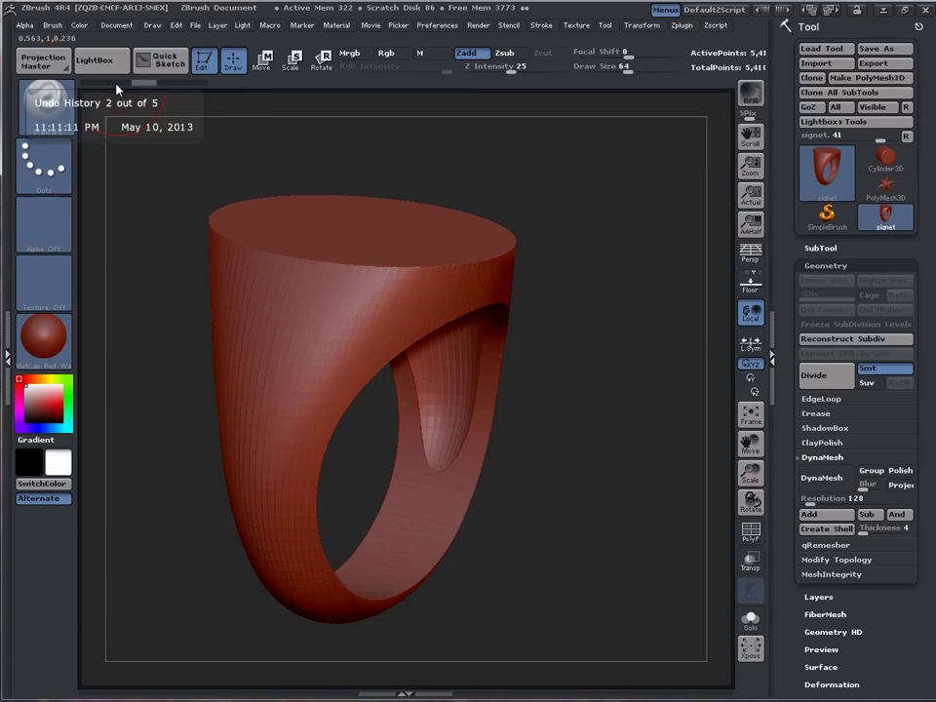
left_click(119, 85)
left_click(160, 86)
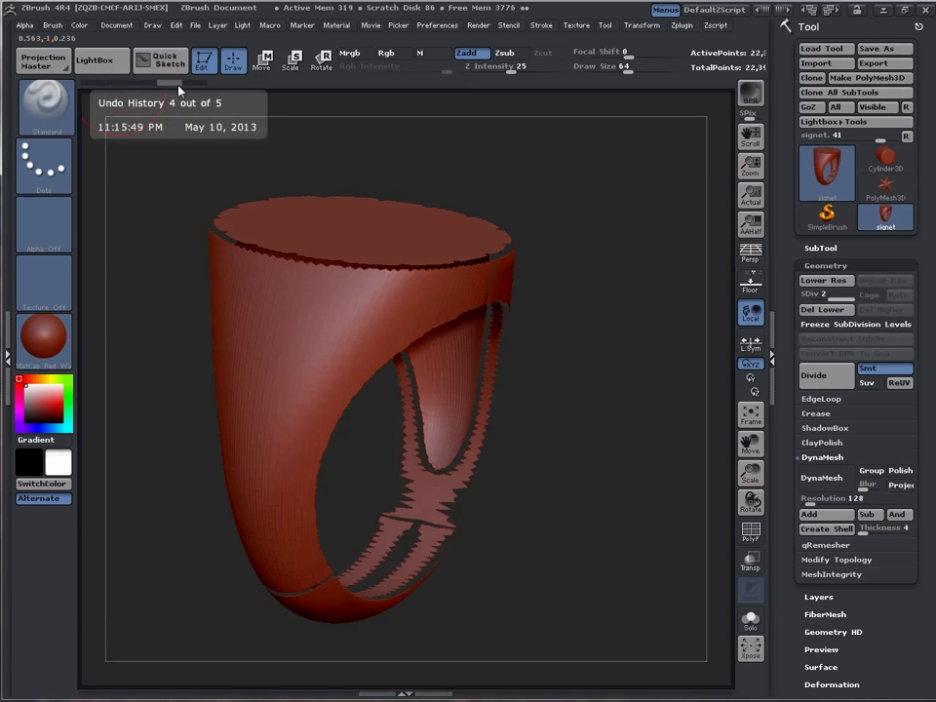
left_click(144, 86)
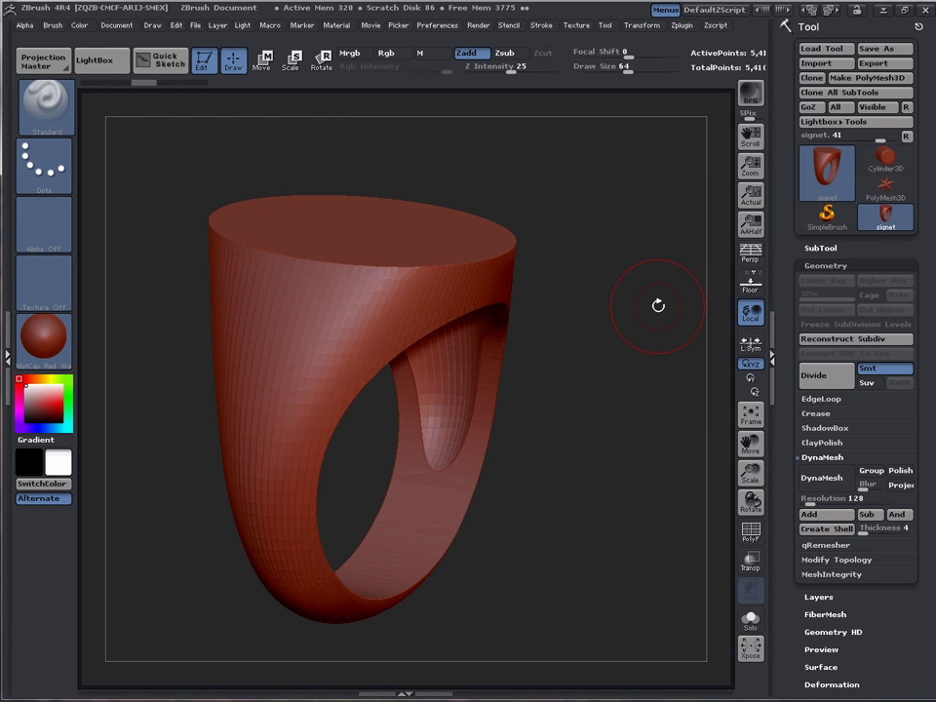
left_click_drag(657, 305, 602, 269)
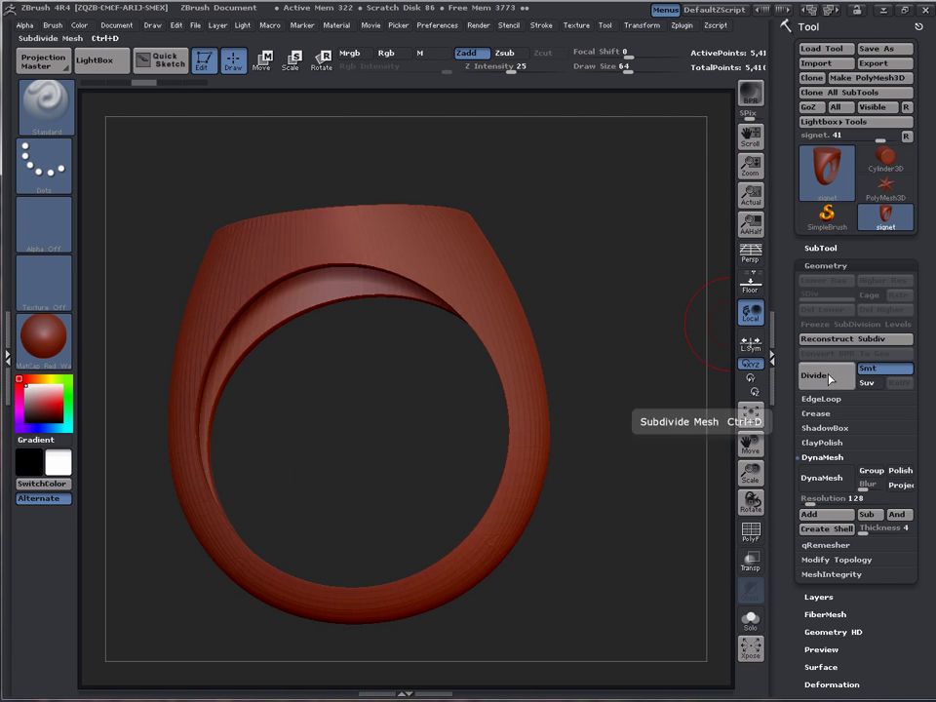
left_click_drag(658, 299, 667, 322)
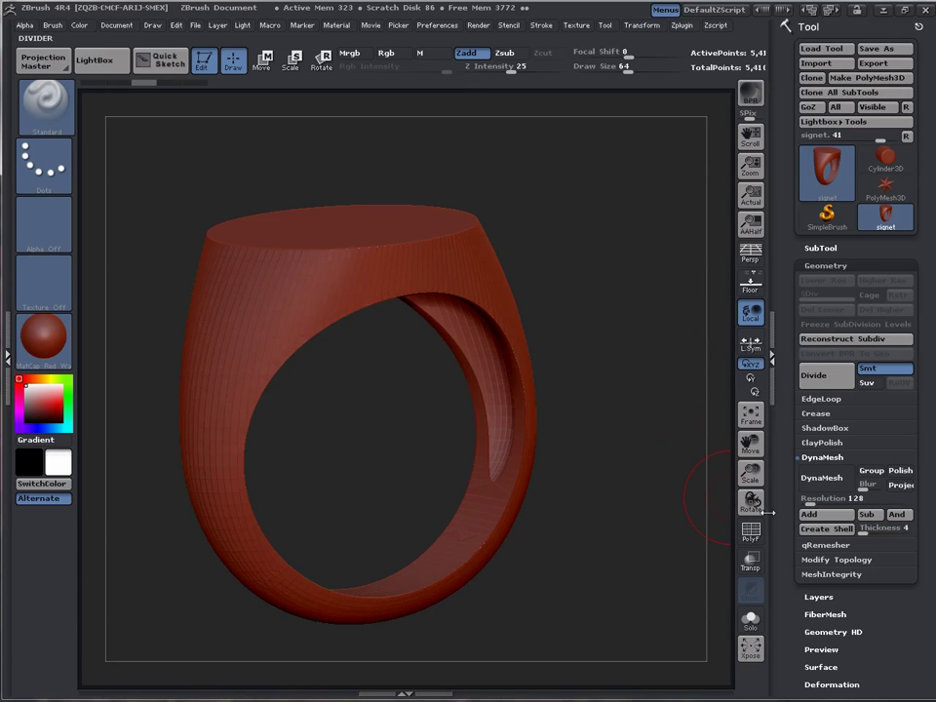
left_click(820, 459)
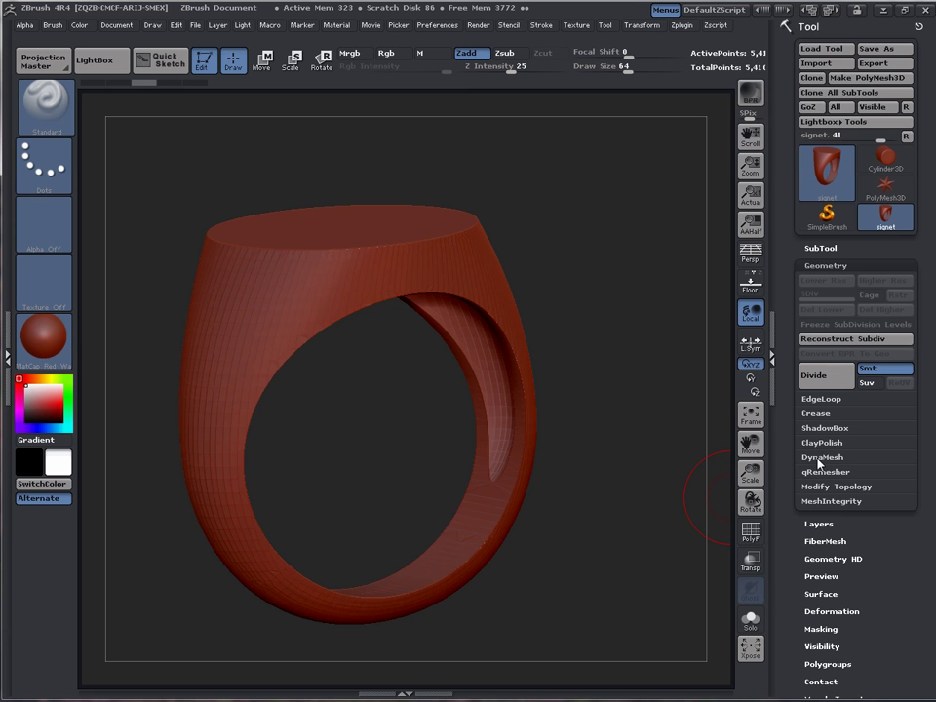
left_click(821, 459)
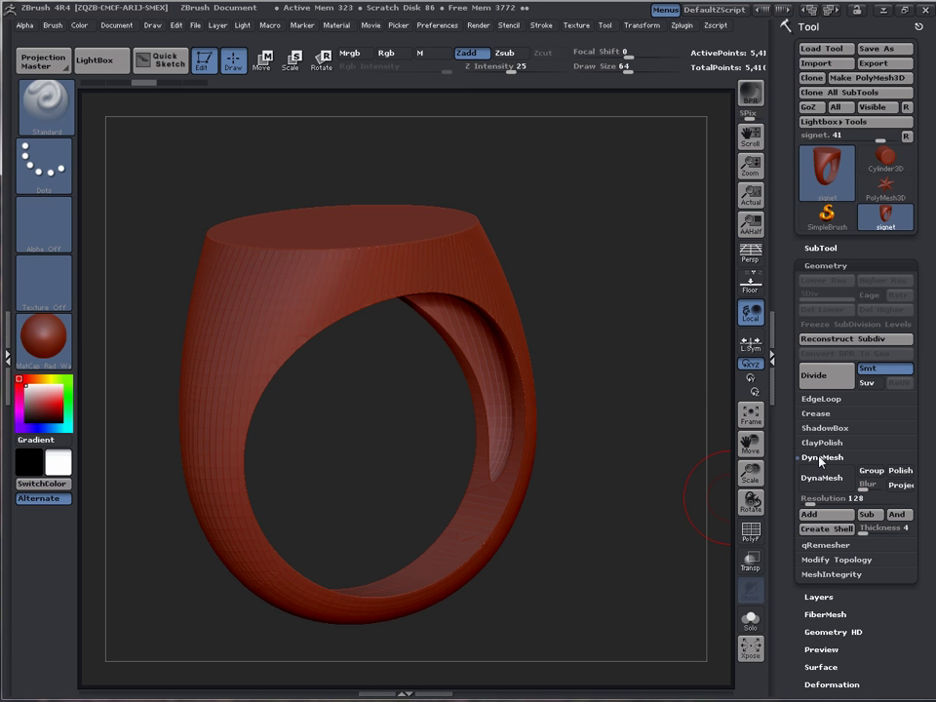
left_click_drag(748, 434, 622, 424)
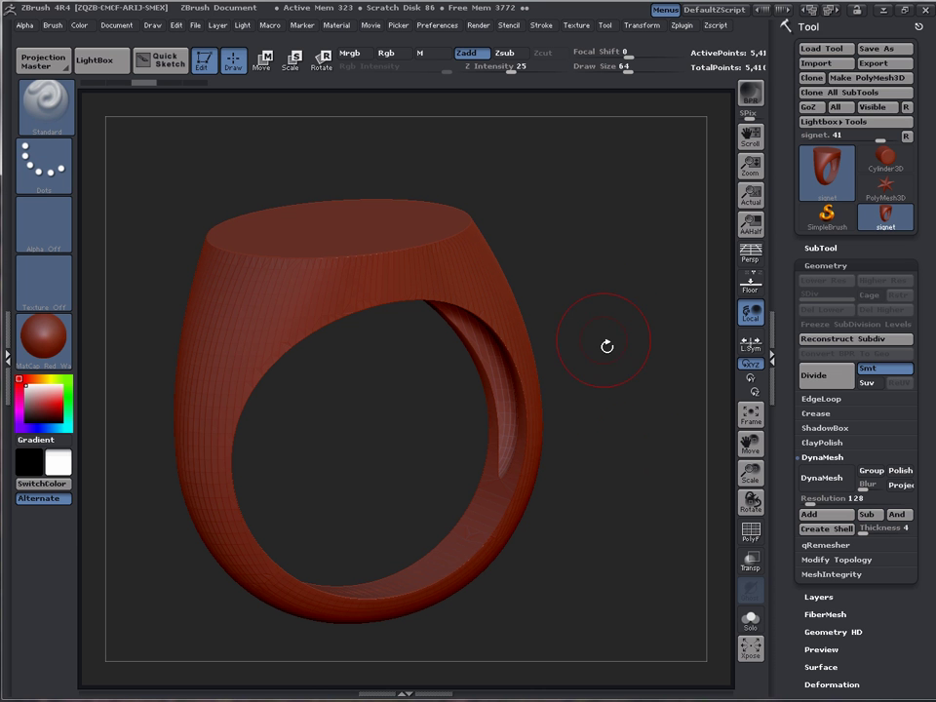
left_click_drag(615, 312, 500, 490, "alt")
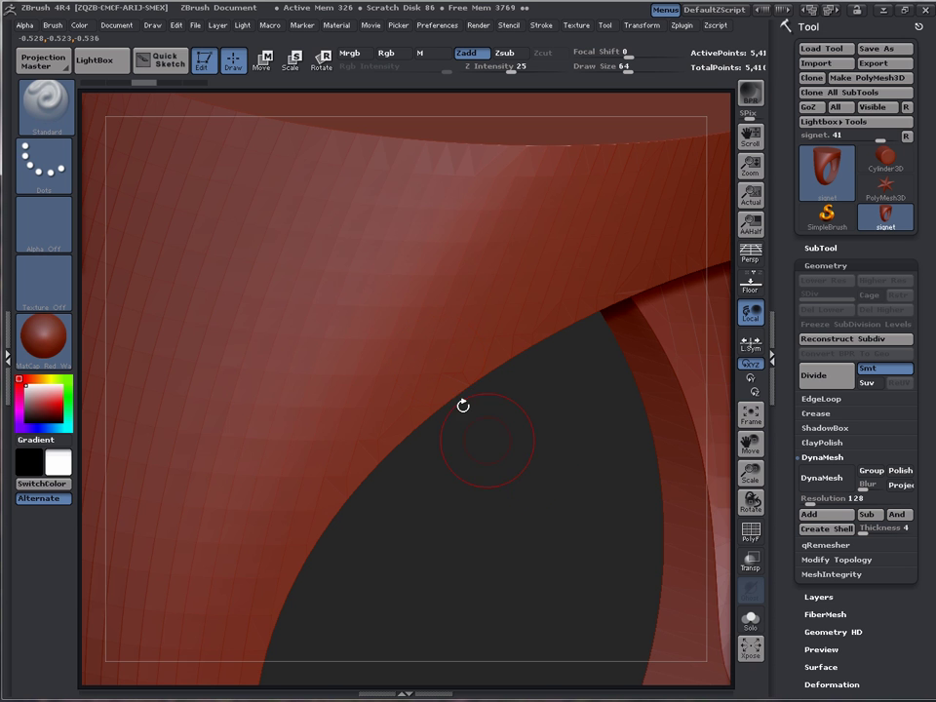
left_click_drag(534, 485, 495, 466, "alt")
left_click_drag(516, 515, 435, 462)
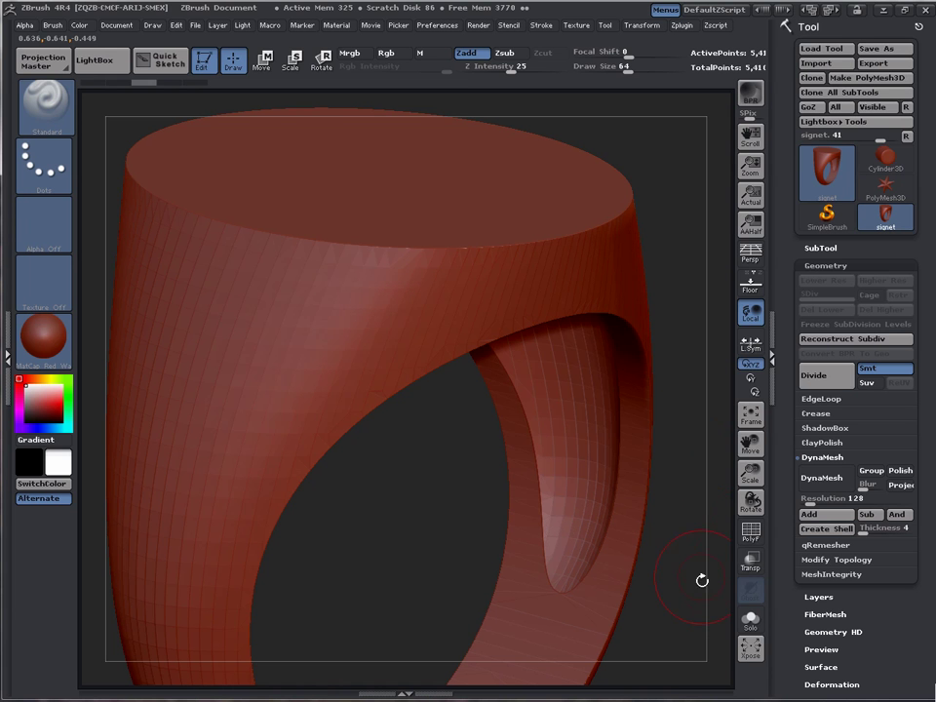
left_click(751, 532)
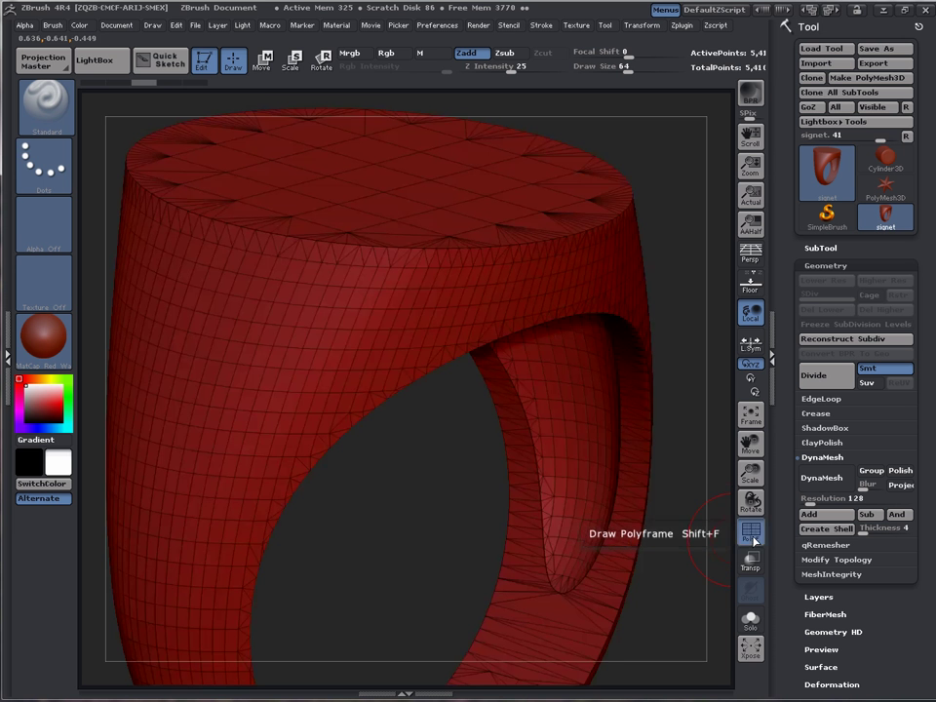
left_click_drag(470, 444, 410, 526)
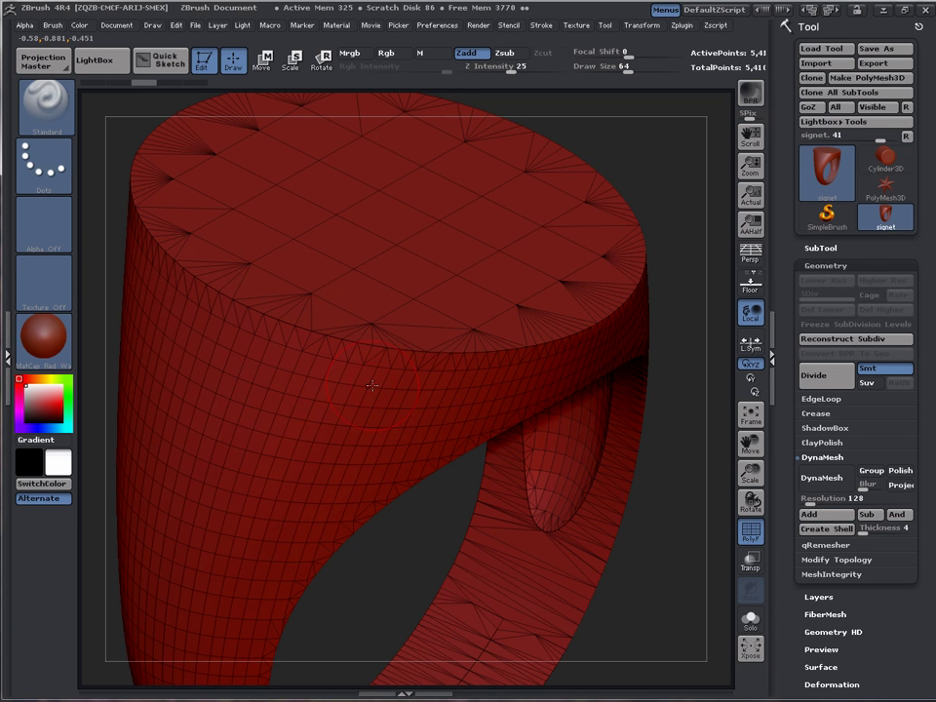
left_click_drag(438, 533, 425, 524)
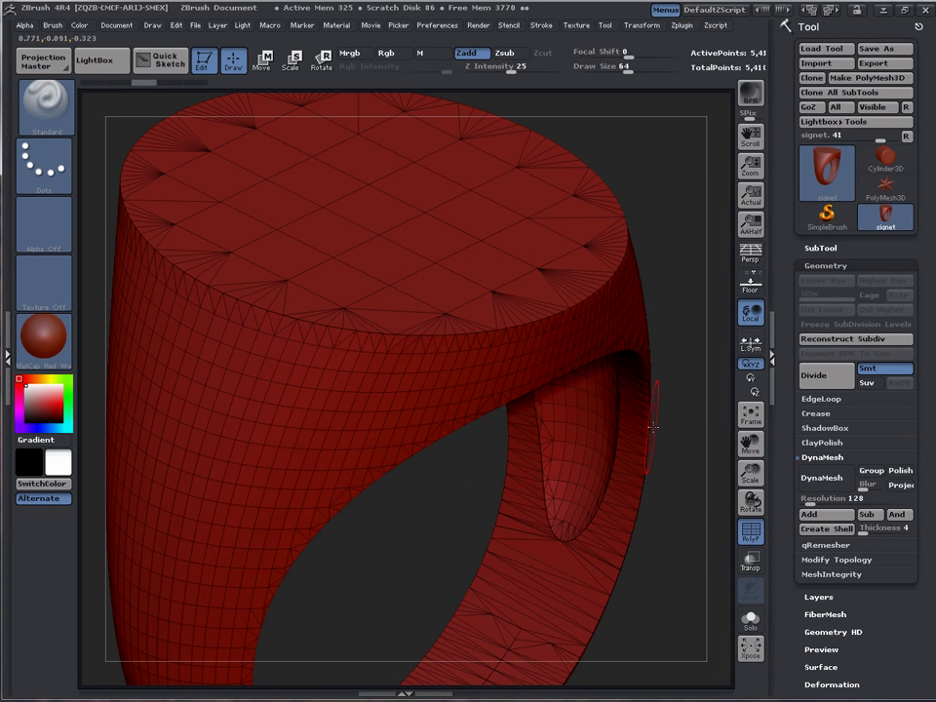
left_click(750, 531)
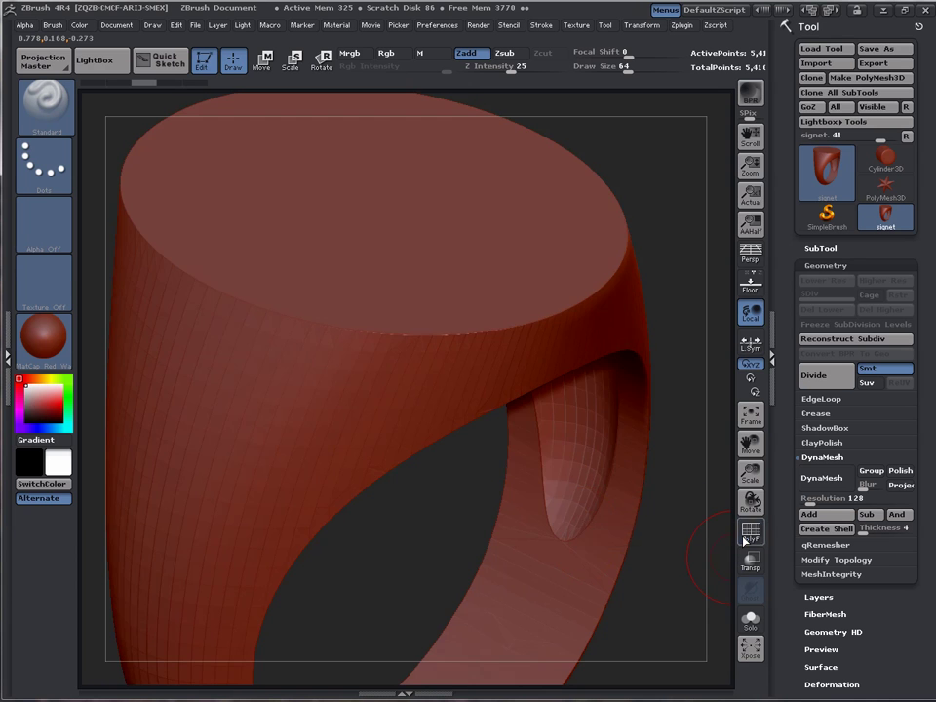
left_click_drag(437, 554, 602, 356)
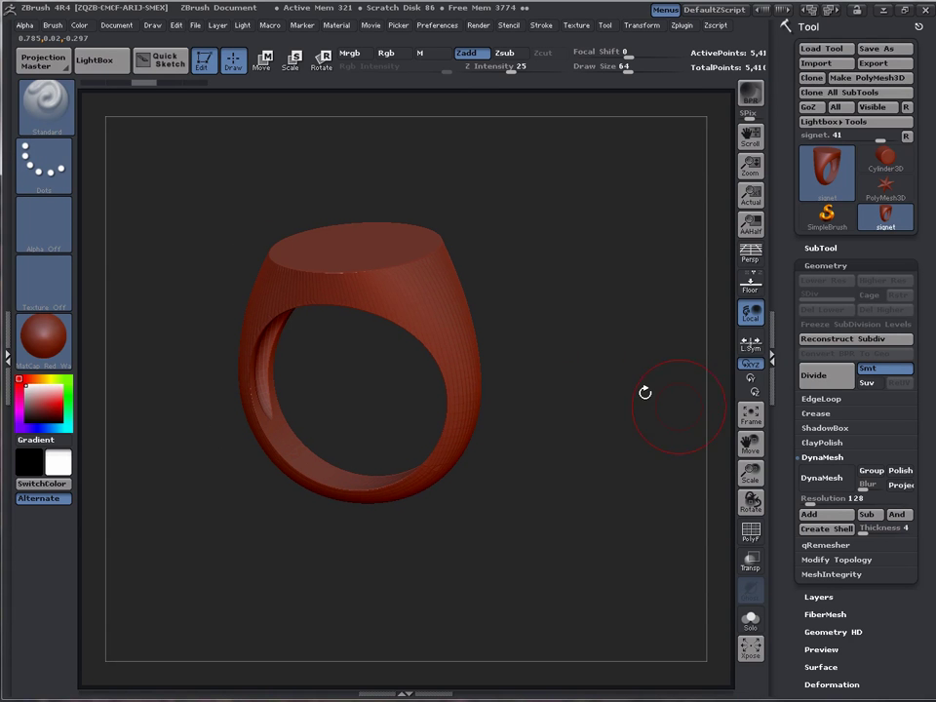
- Apply DynaMesh at resolution 128 and orbit to inspect the partly filled finger hole
left_click(823, 478)
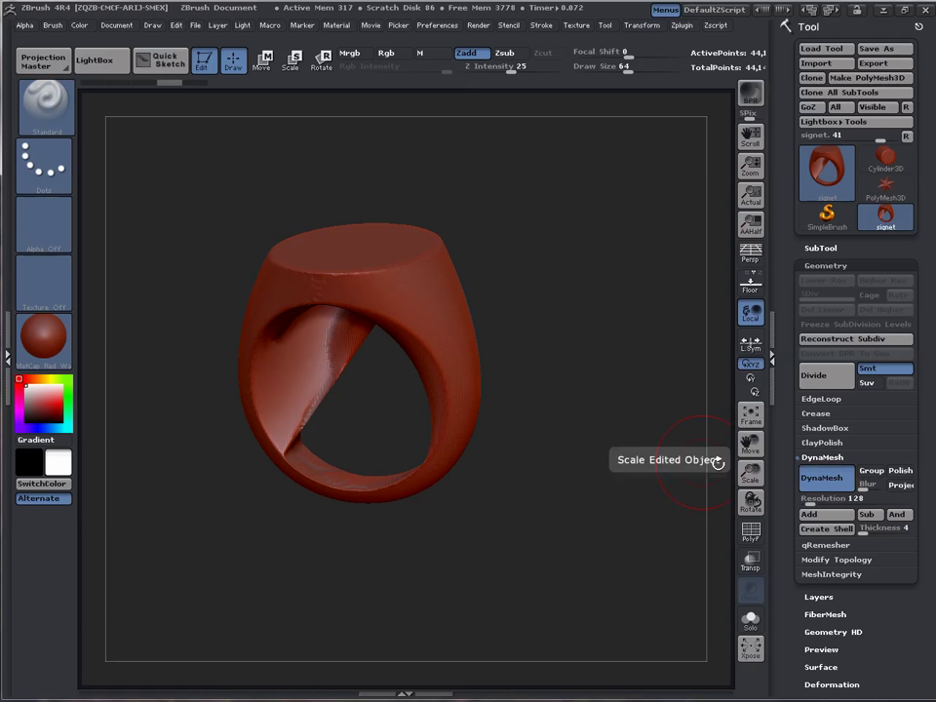
left_click_drag(576, 453, 721, 501)
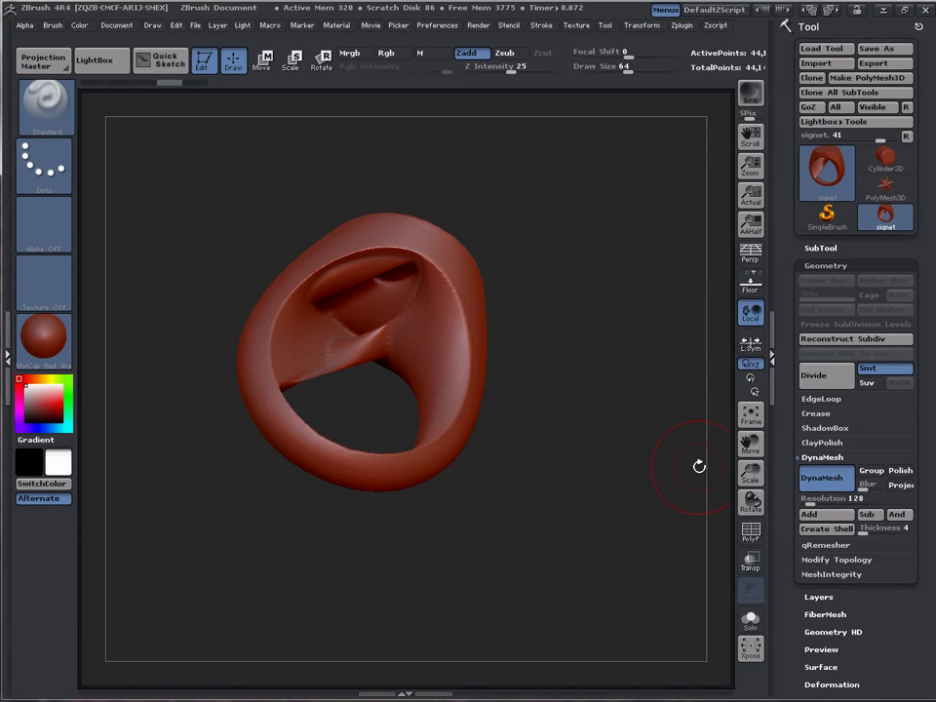
left_click_drag(613, 376, 543, 452)
left_click_drag(544, 560, 522, 374)
left_click_drag(351, 577, 477, 559)
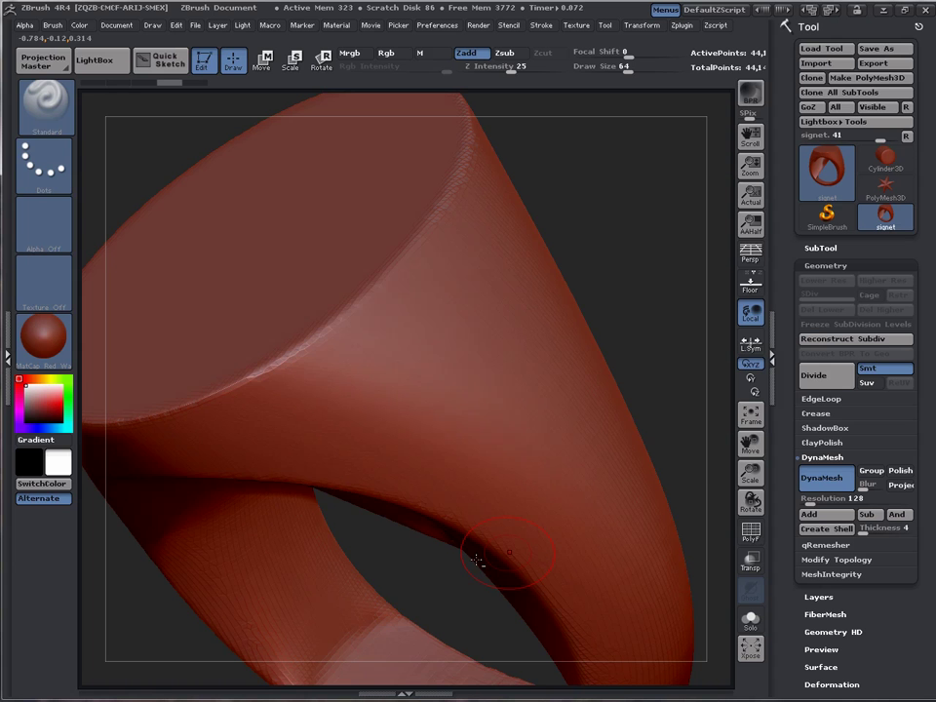
- Inspect the DynaMeshed ring with PolyF wireframe, then undo the DynaMesh and turn PolyF off
left_click(750, 535)
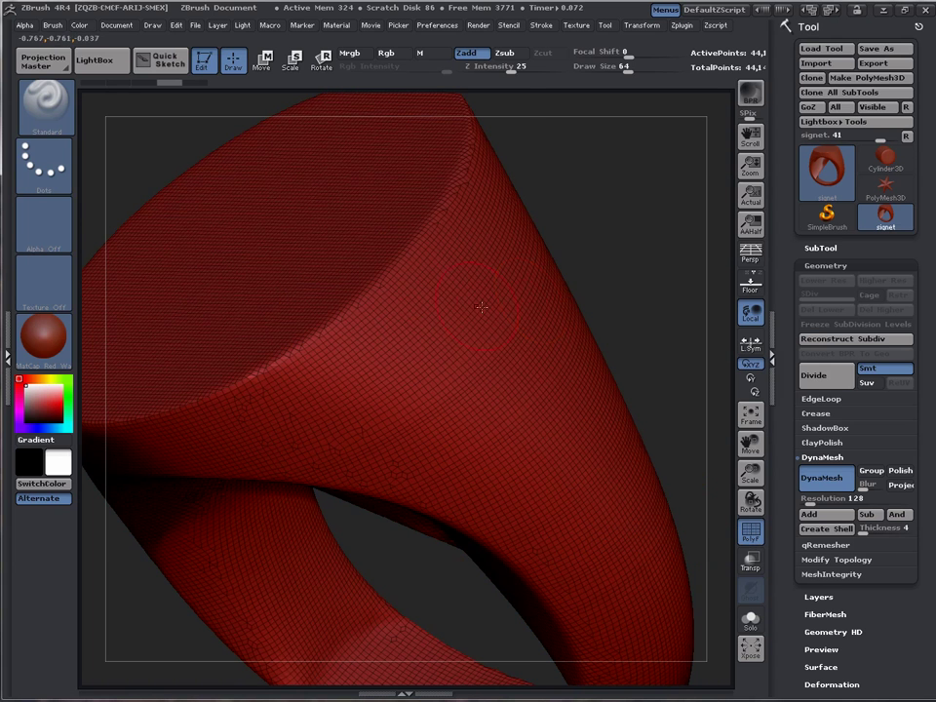
left_click_drag(516, 217, 591, 262)
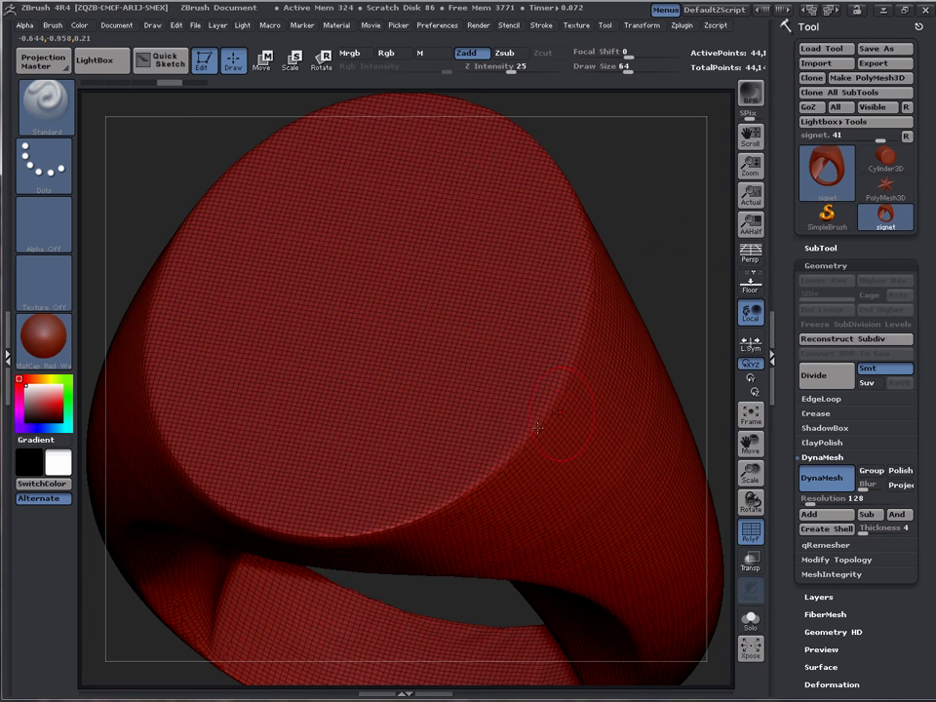
left_click_drag(673, 236, 610, 216)
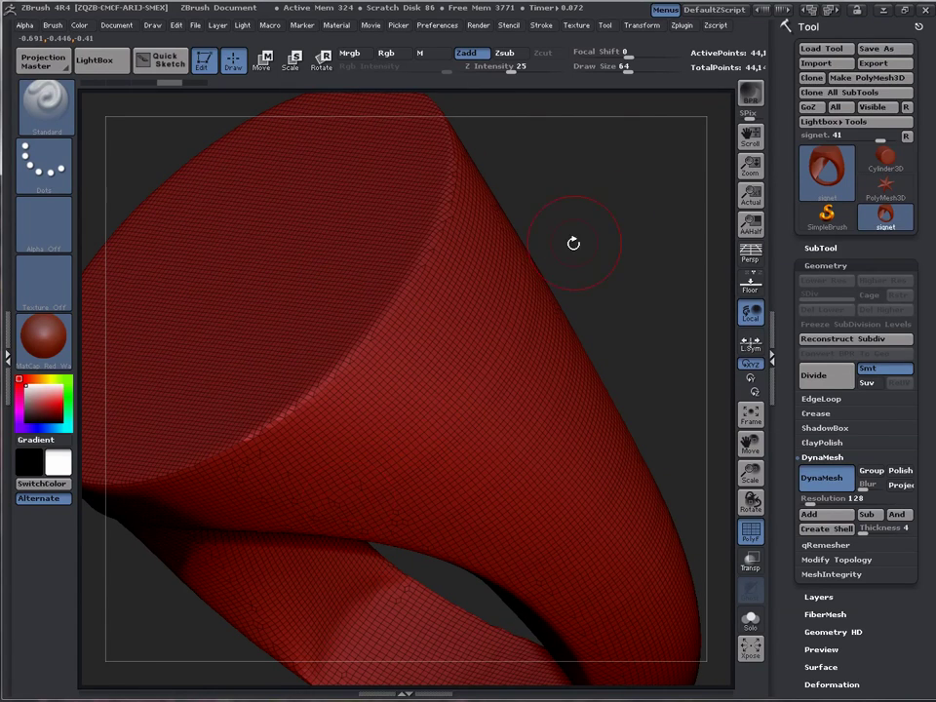
mouse_move(603, 224)
left_mouse_down()
mouse_move(640, 243)
mouse_move(620, 262)
mouse_move(602, 246)
left_mouse_up()
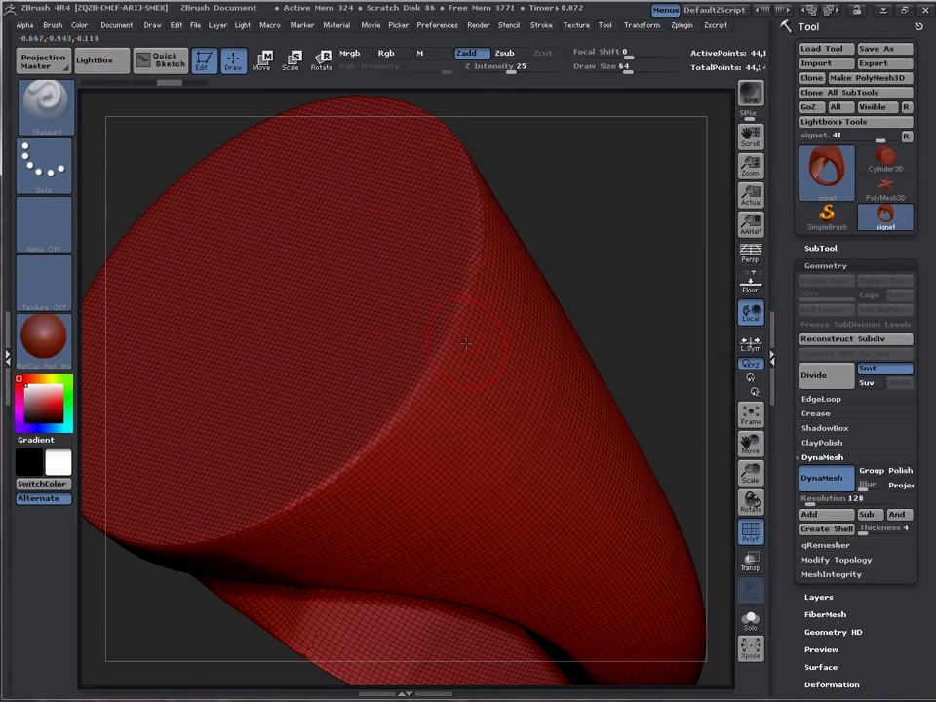
left_click_drag(650, 260, 579, 244)
left_click_drag(350, 505, 340, 554)
left_click_drag(397, 392, 397, 415)
left_click_drag(470, 212, 566, 417)
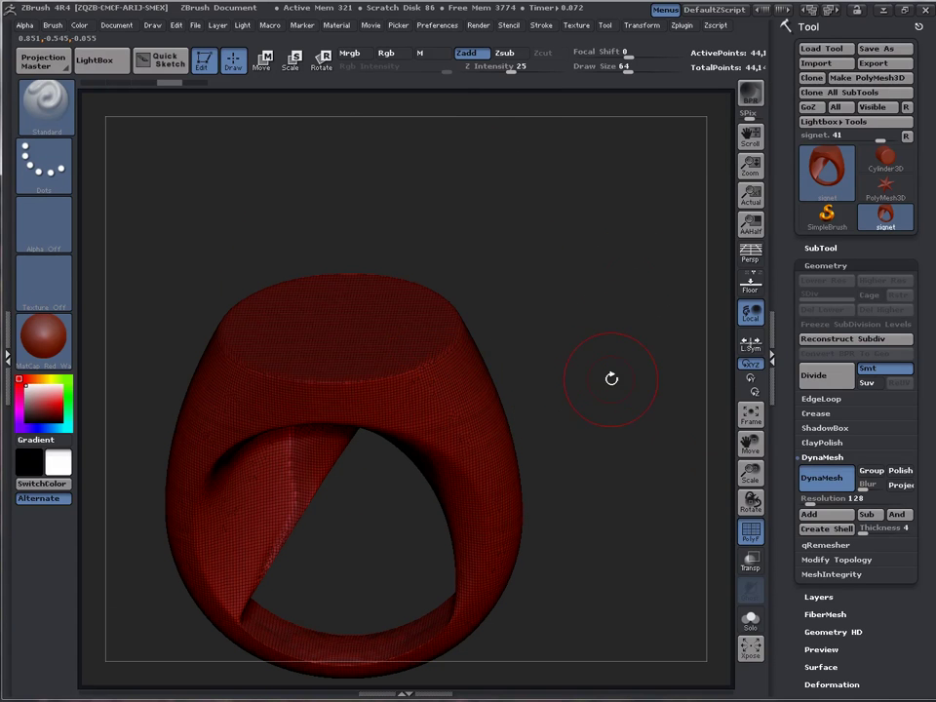
key("ctrl+z")
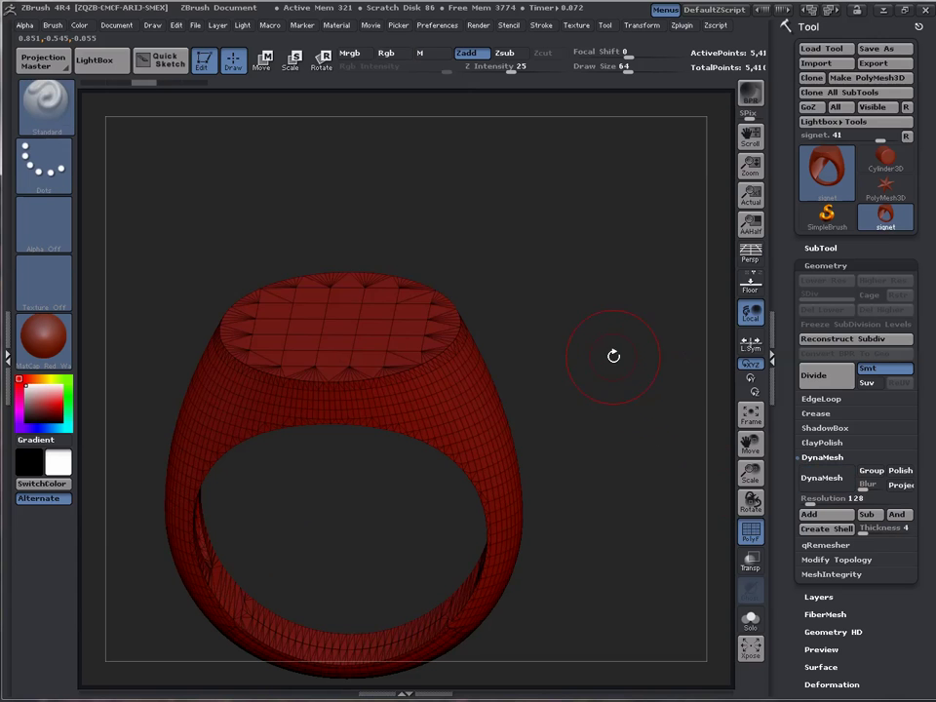
key("shift+f")
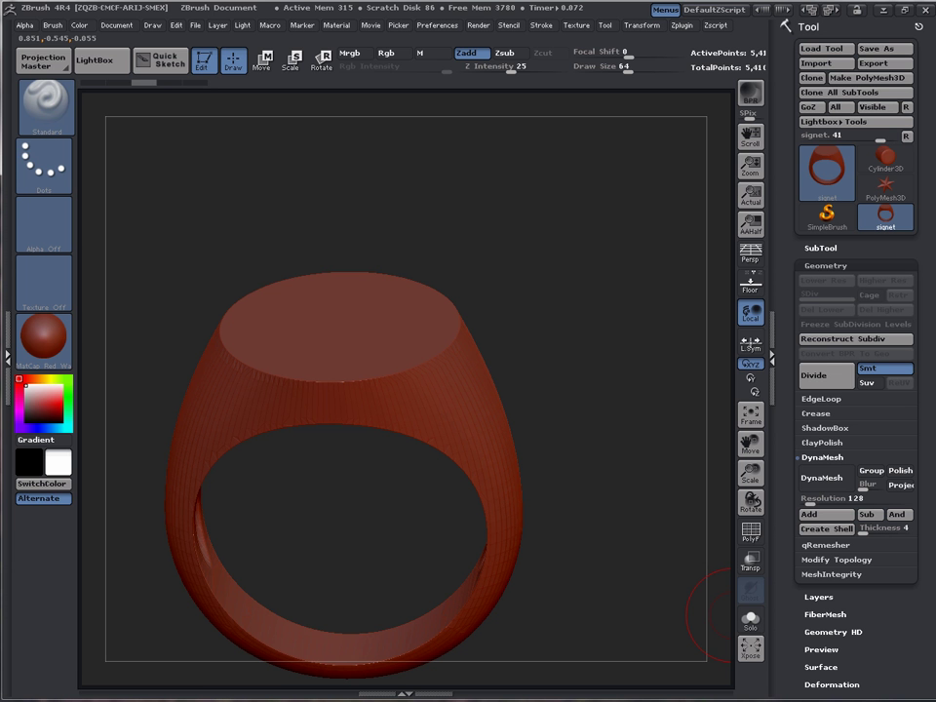
- Export the selected ring from Rhino using the Stereolithography (*.stl) file type
left_click(580, 694)
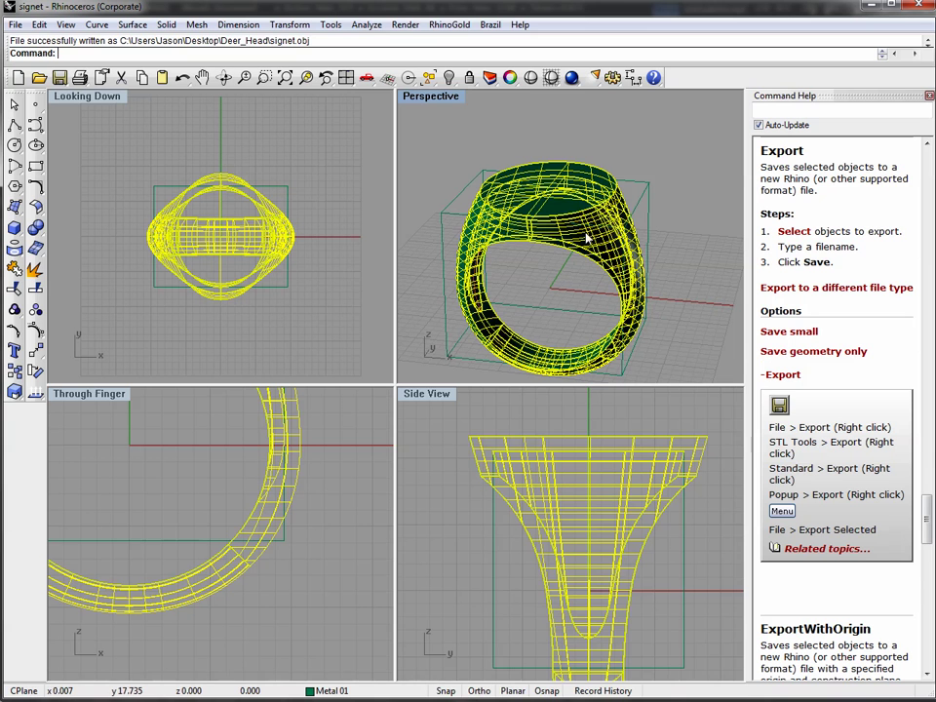
left_click(16, 24)
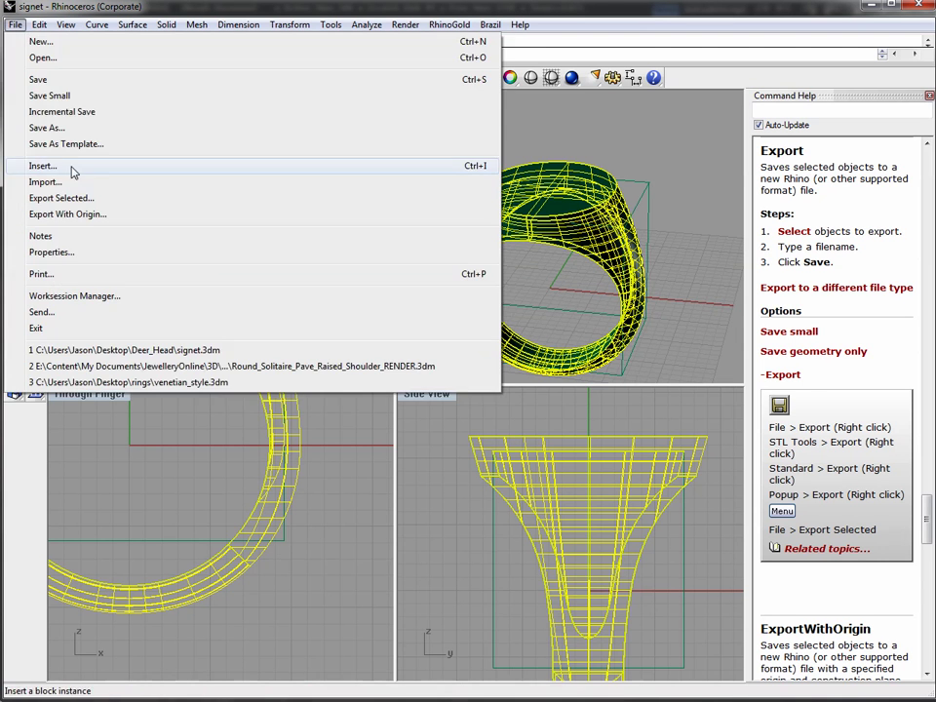
left_click(75, 201)
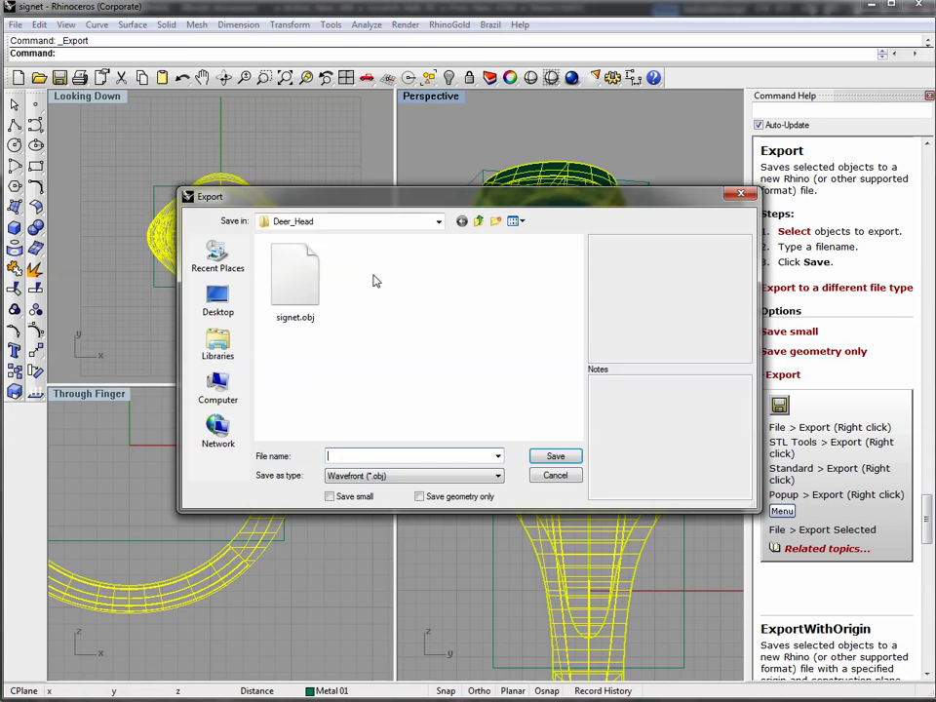
left_click(409, 475)
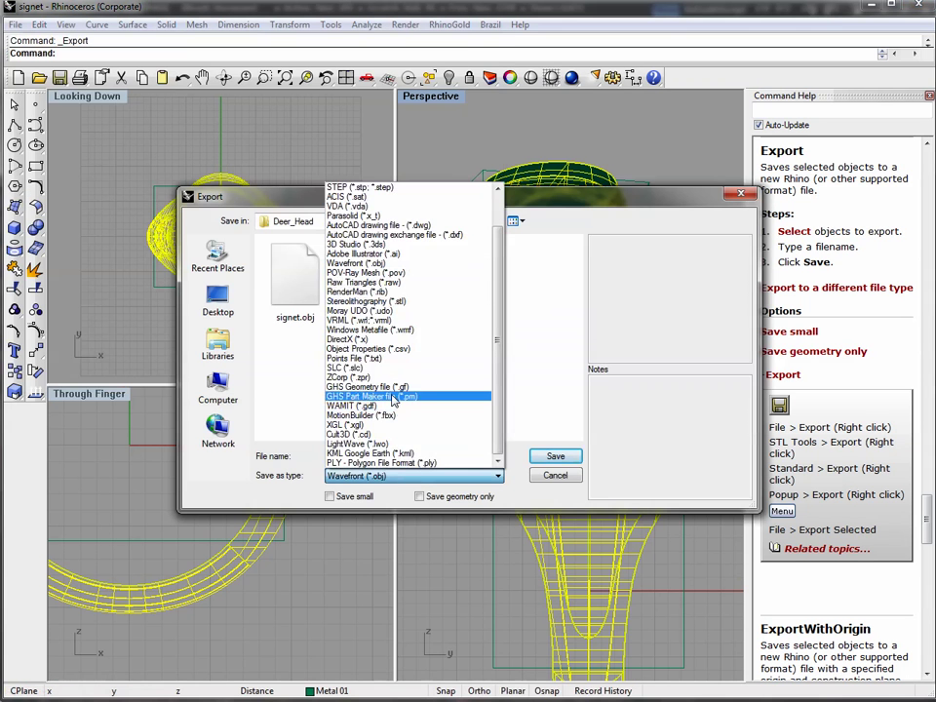
left_click(368, 301)
- Save the export as signet with 0.01 mm tolerance, and move netfabb to the upper left
left_click(408, 457)
type("signet")
key("Return")
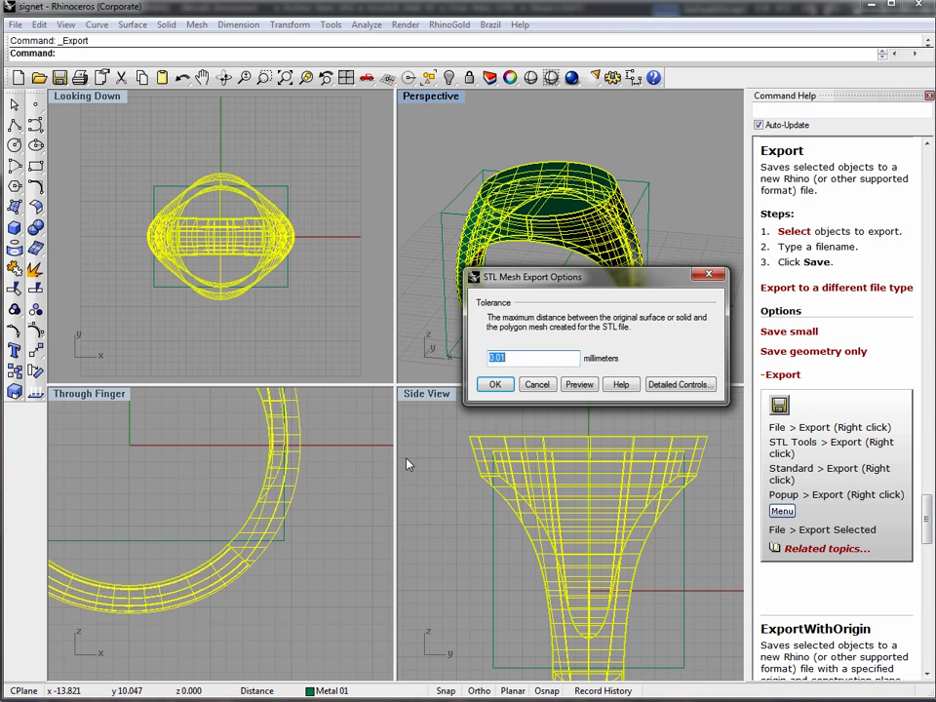
left_click(495, 385)
key("Return")
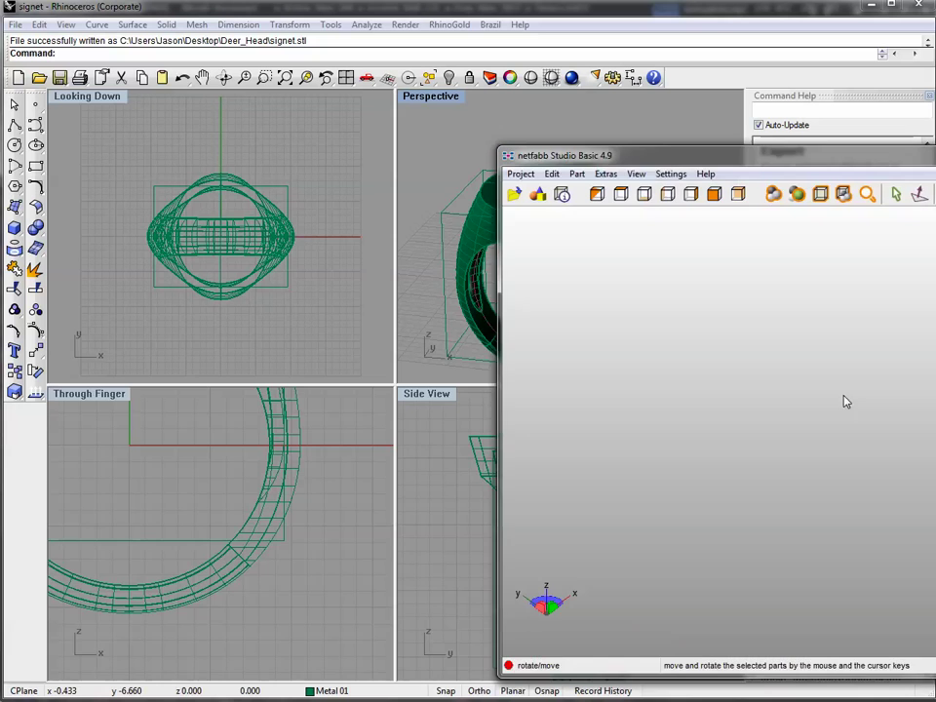
left_click_drag(671, 157, 222, 110)
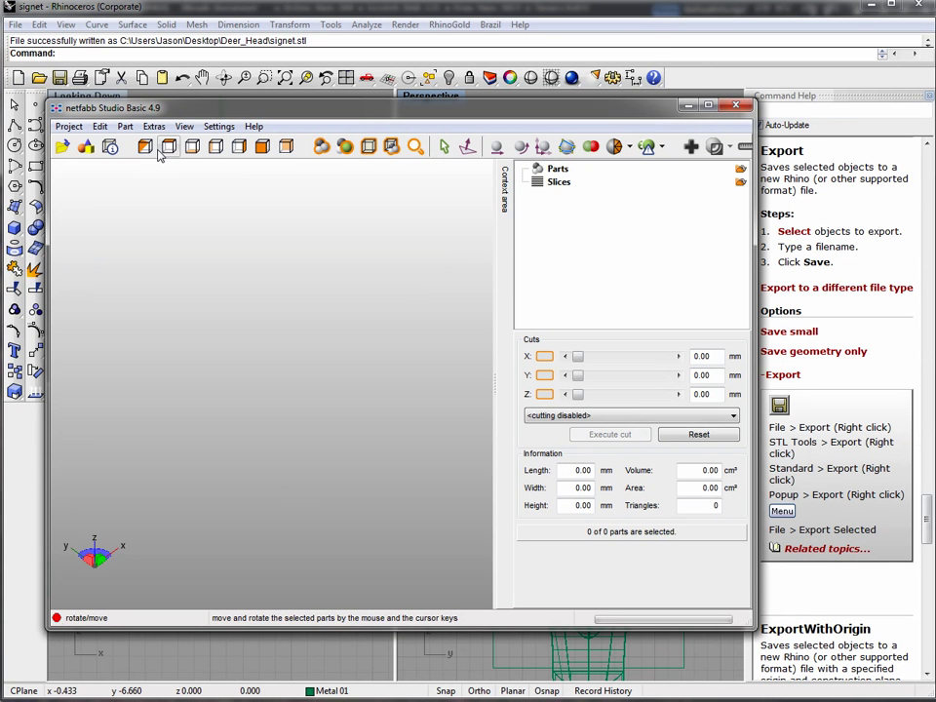
- Load the signet STL file into the netfabb project
left_click(69, 132)
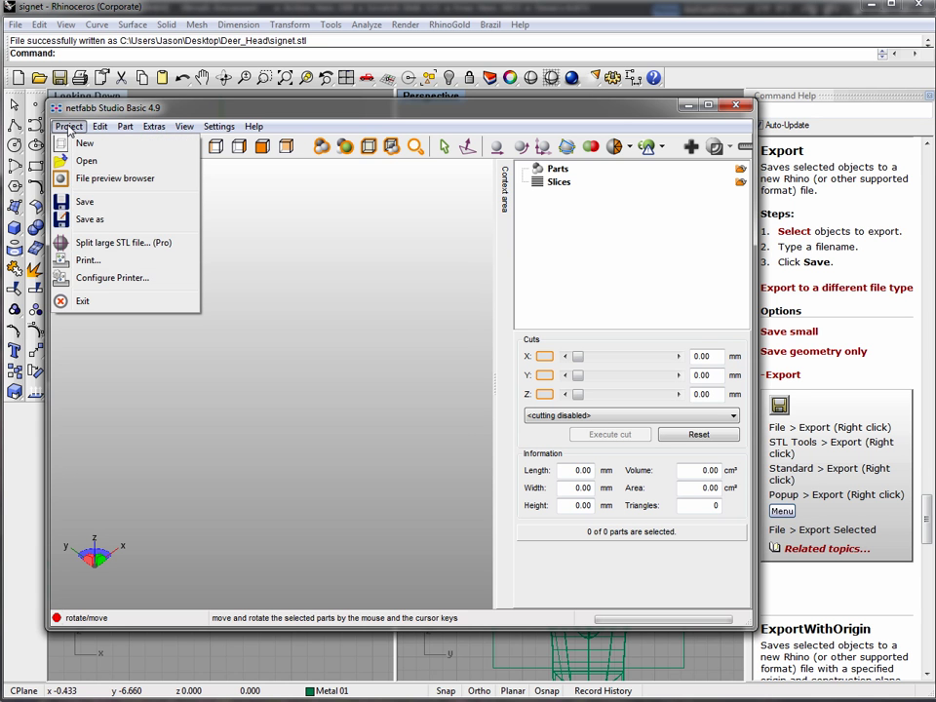
left_click(86, 161)
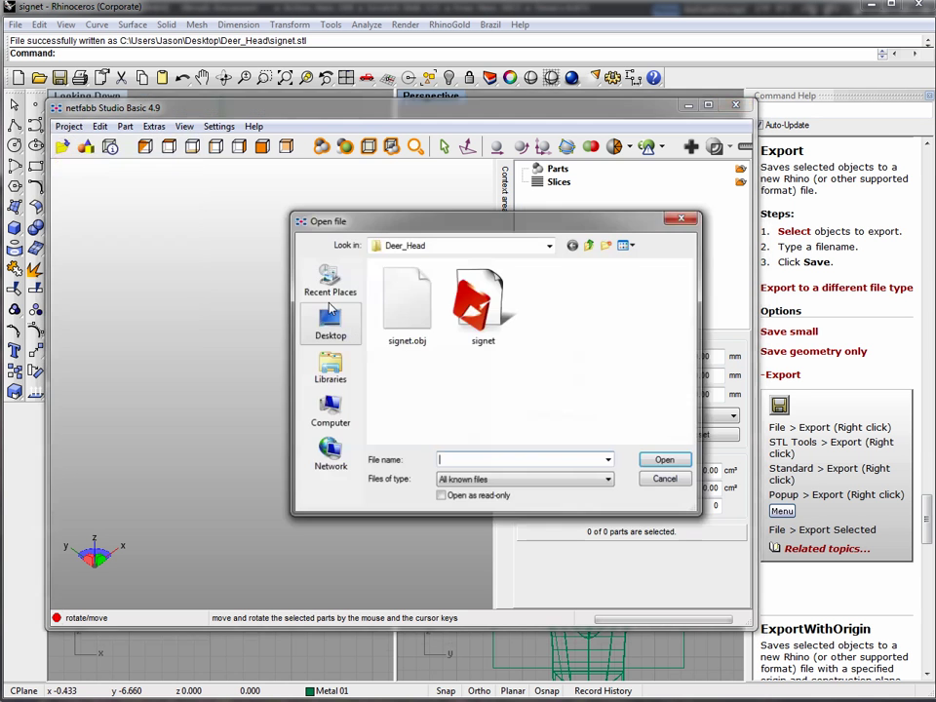
left_click(483, 310)
double_click(485, 313)
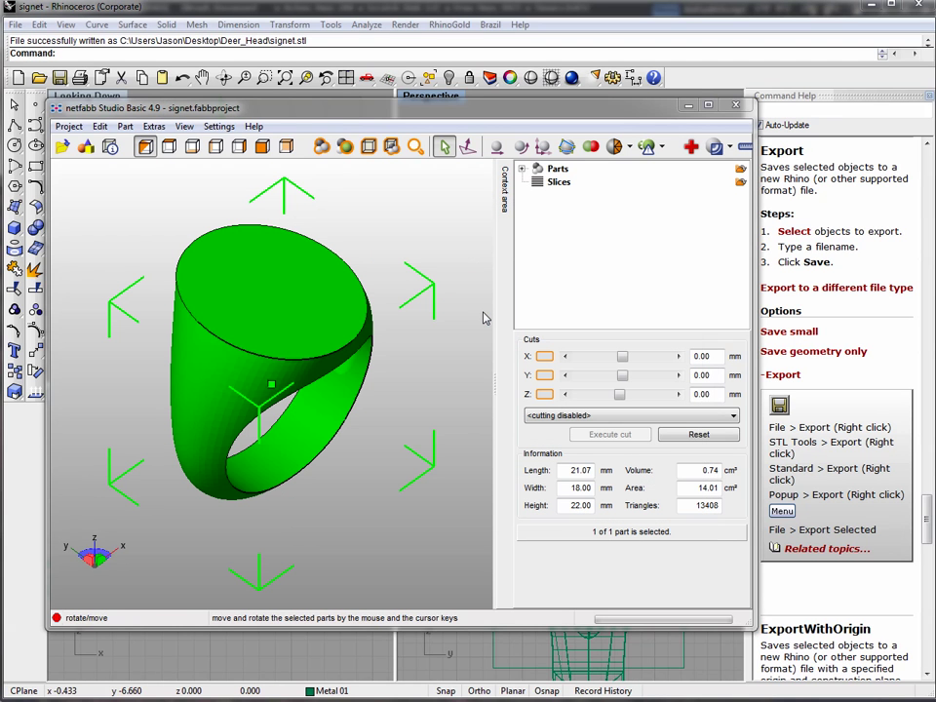
- Export the ring part as a Wavefront OBJ file in the Deer_Head folder
right_click(287, 294)
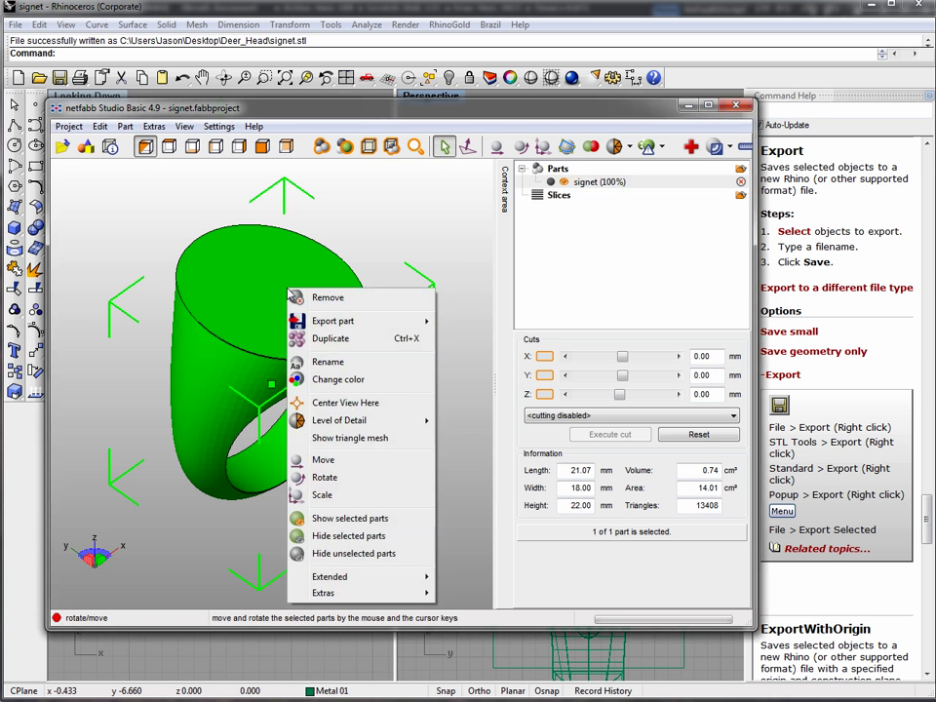
mouse_move(329, 321)
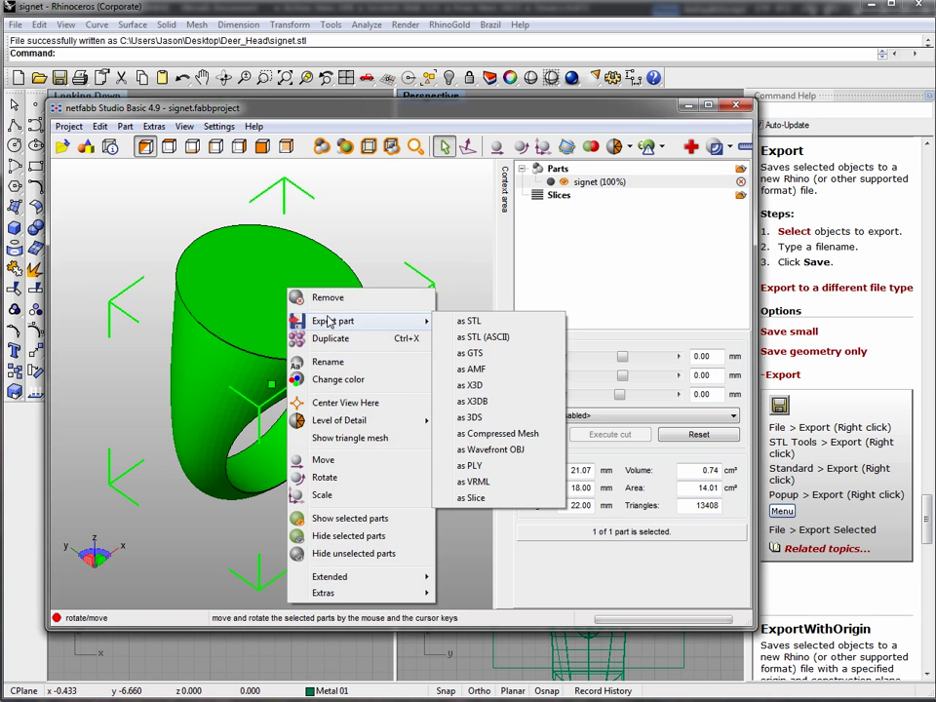
left_click(522, 451)
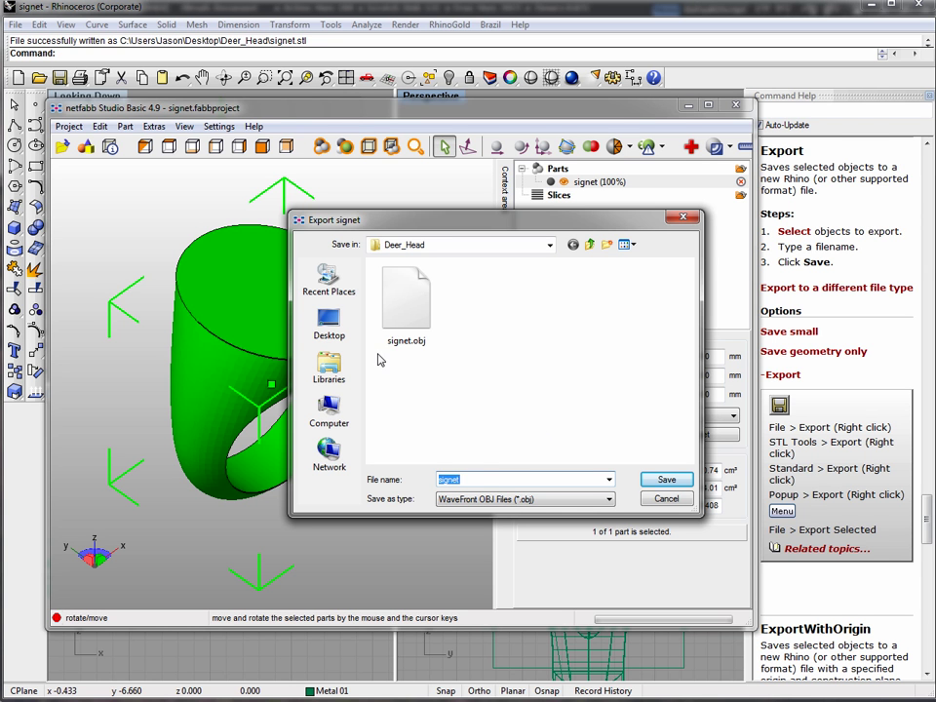
left_click(500, 480)
key("Return")
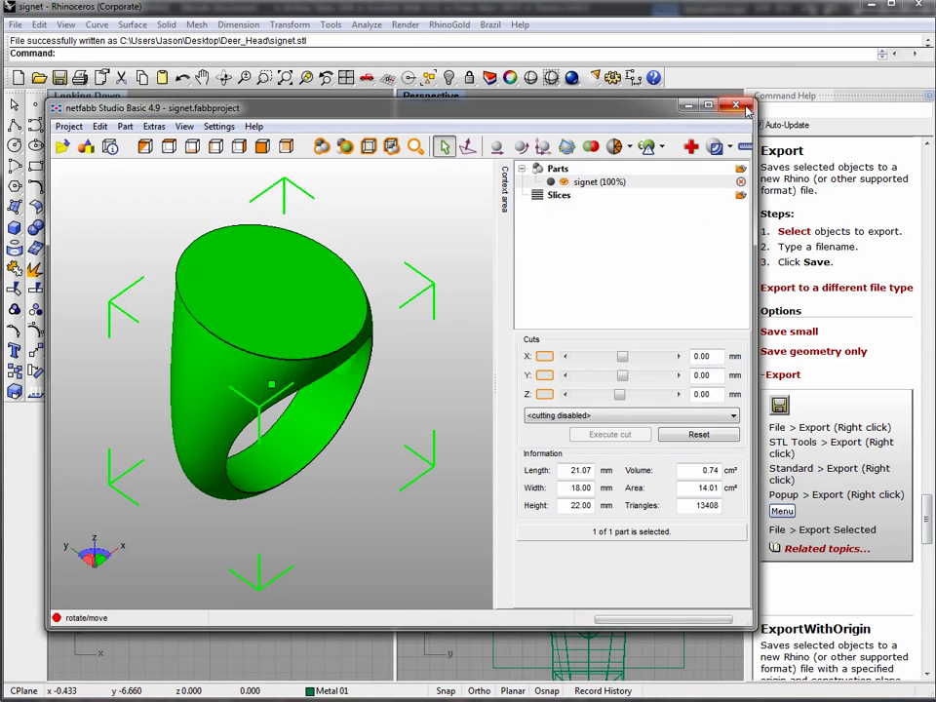
- Close netfabb and make the 24-poly PolyMesh3D star the active ZBrush tool
left_click(745, 108)
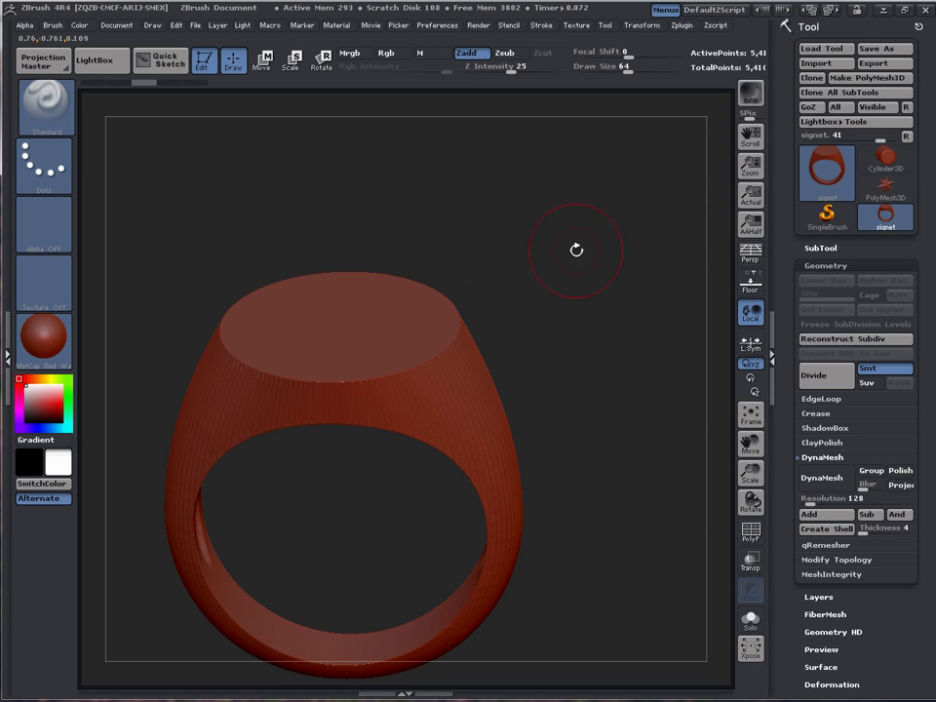
left_click(885, 197)
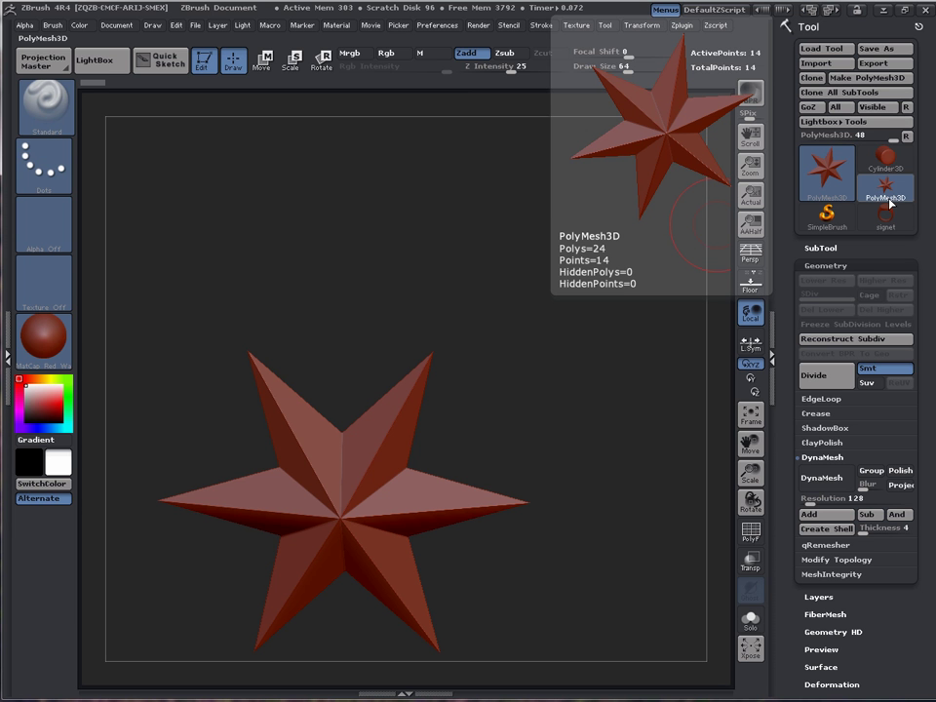
- Import signet_from_stl.obj and make it the active ZBrush tool
left_click(821, 65)
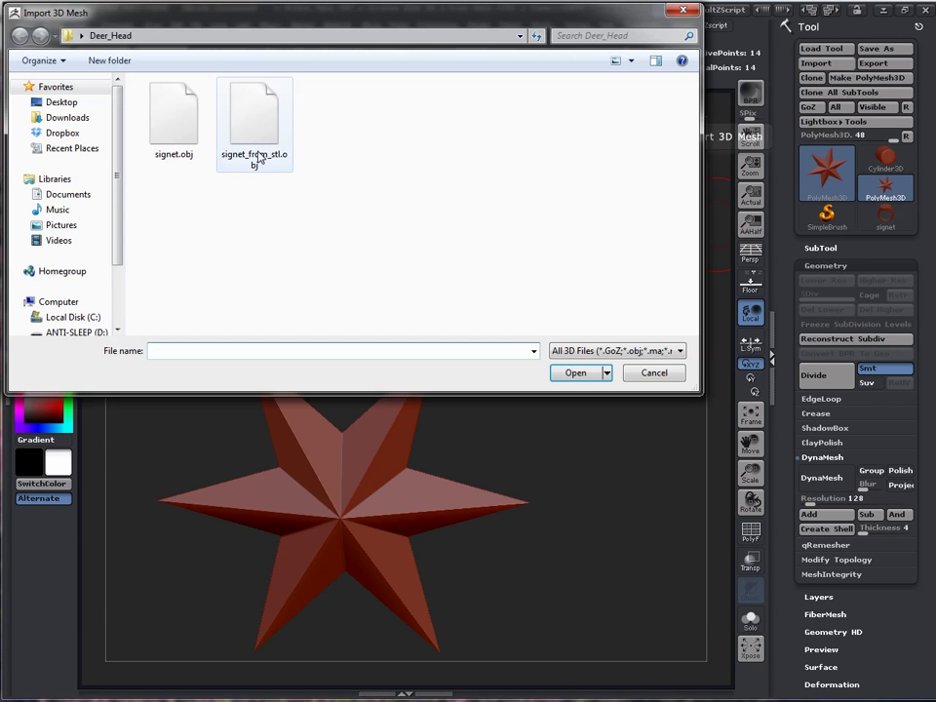
double_click(266, 135)
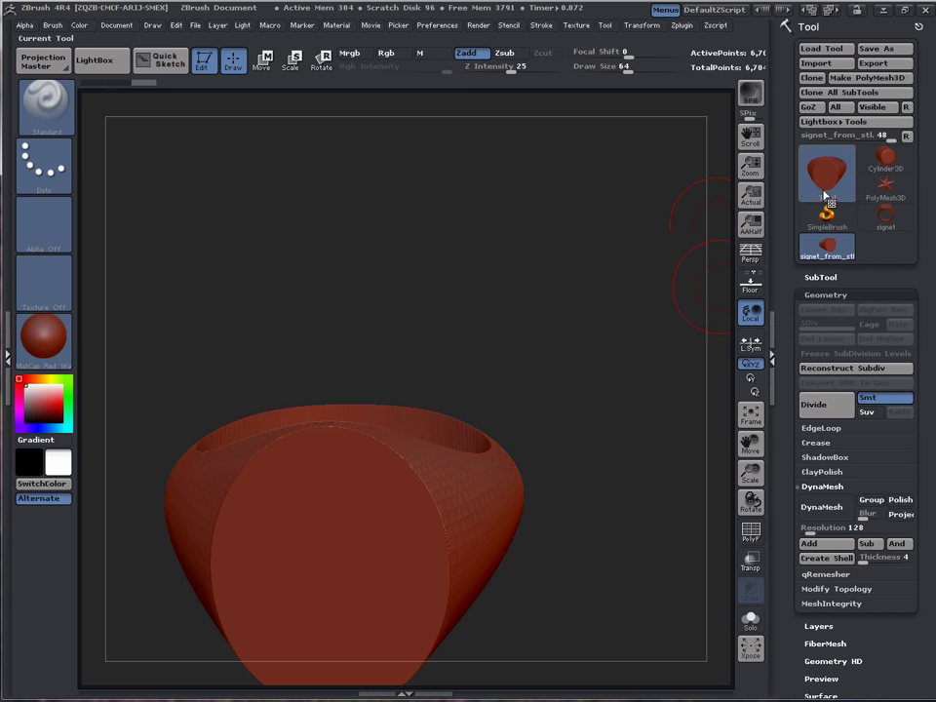
mouse_move(824, 202)
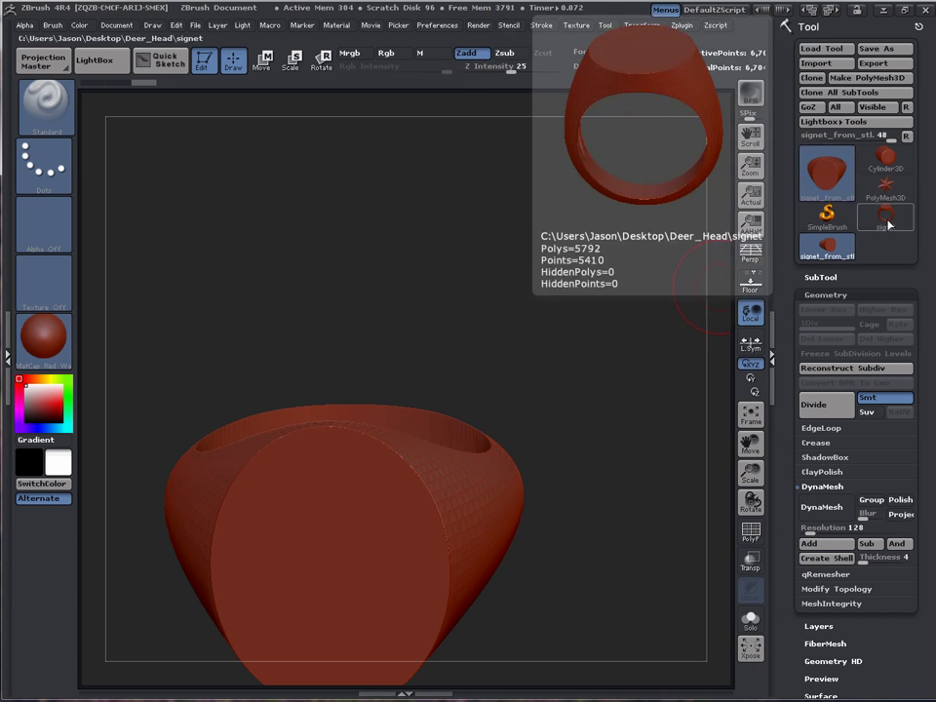
left_click(887, 224)
left_click(847, 259)
mouse_move(898, 225)
- Turn on PolyF to reveal the 13,408-triangle wireframe on the top face
left_click_drag(576, 408, 673, 479)
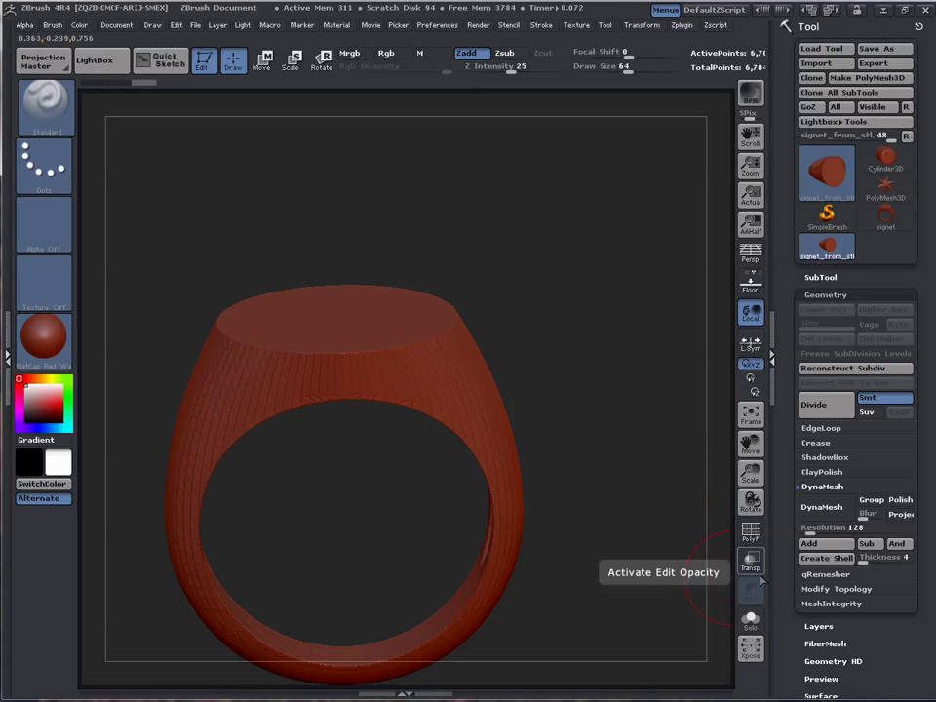
left_click(751, 534)
left_click_drag(642, 568, 692, 506)
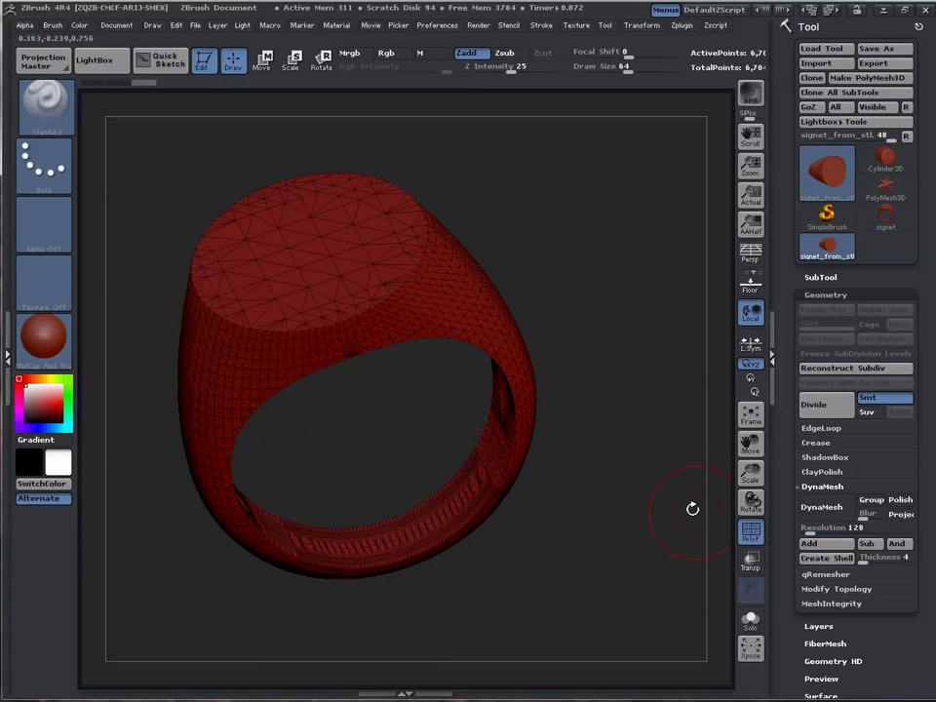
- Hide PolyF, DynaMesh the ring at resolution 128, and briefly check the even quads
left_click(751, 534)
left_click_drag(602, 554, 640, 542)
left_click(822, 506)
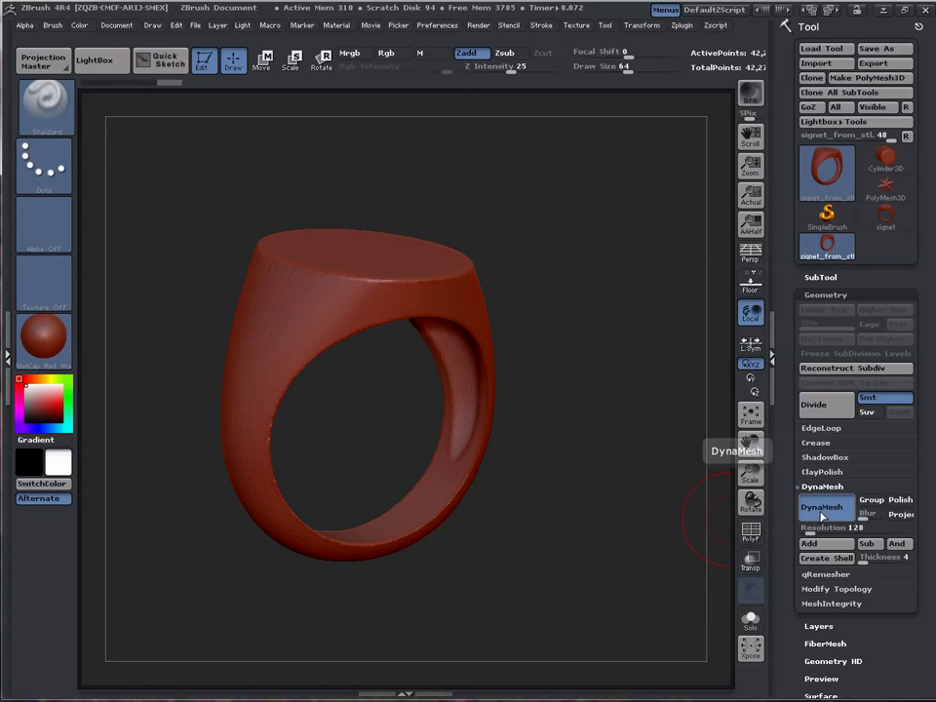
left_click_drag(585, 553, 720, 547)
left_click_drag(598, 489, 282, 418)
left_click(751, 532)
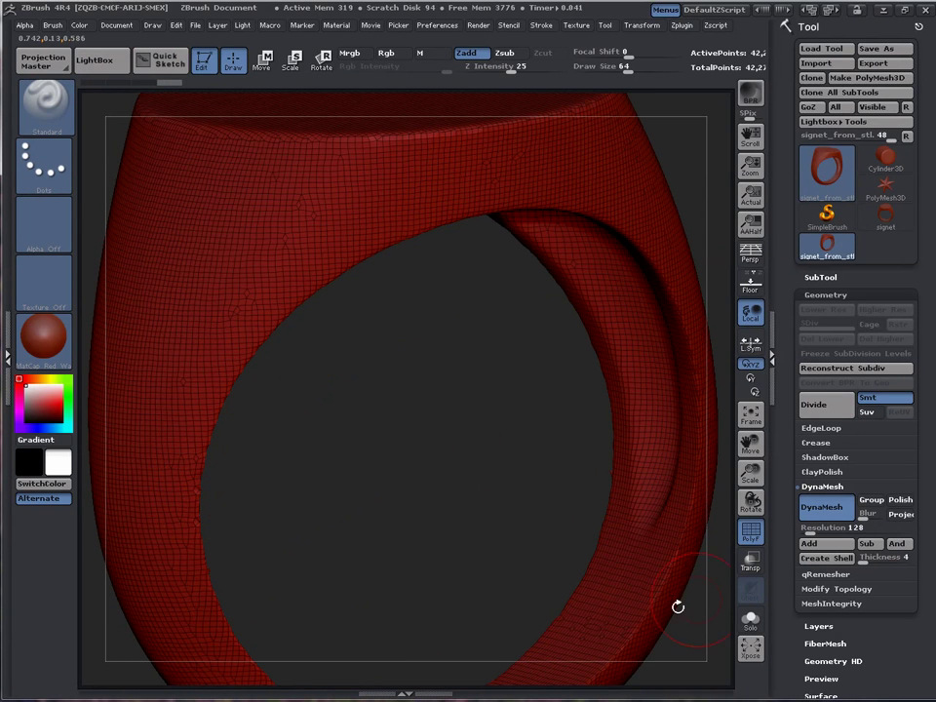
left_click(750, 532)
left_click_drag(434, 476, 425, 472)
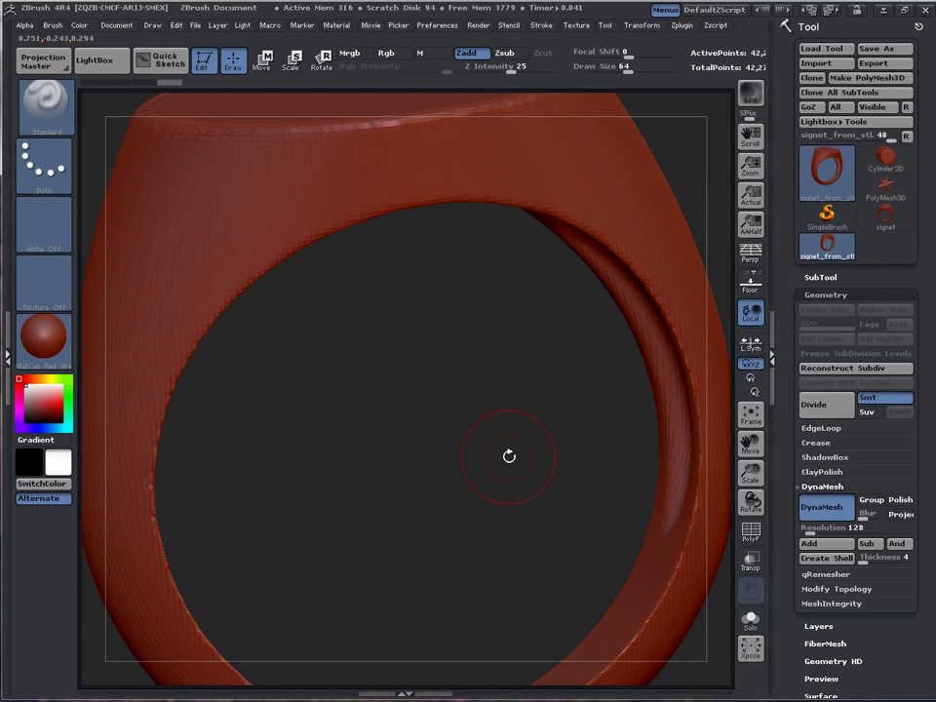
- Undo the DynaMesh, set Resolution to 256, and remesh the ring
left_click_drag(652, 456, 646, 450, "ctrl")
left_click(824, 509)
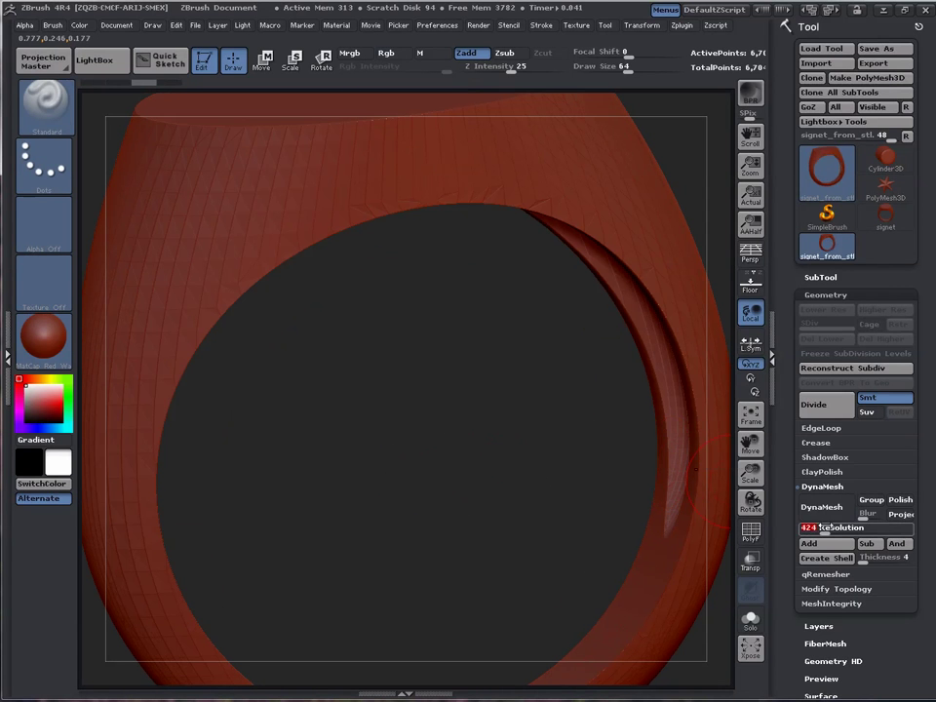
left_click_drag(825, 528, 827, 530)
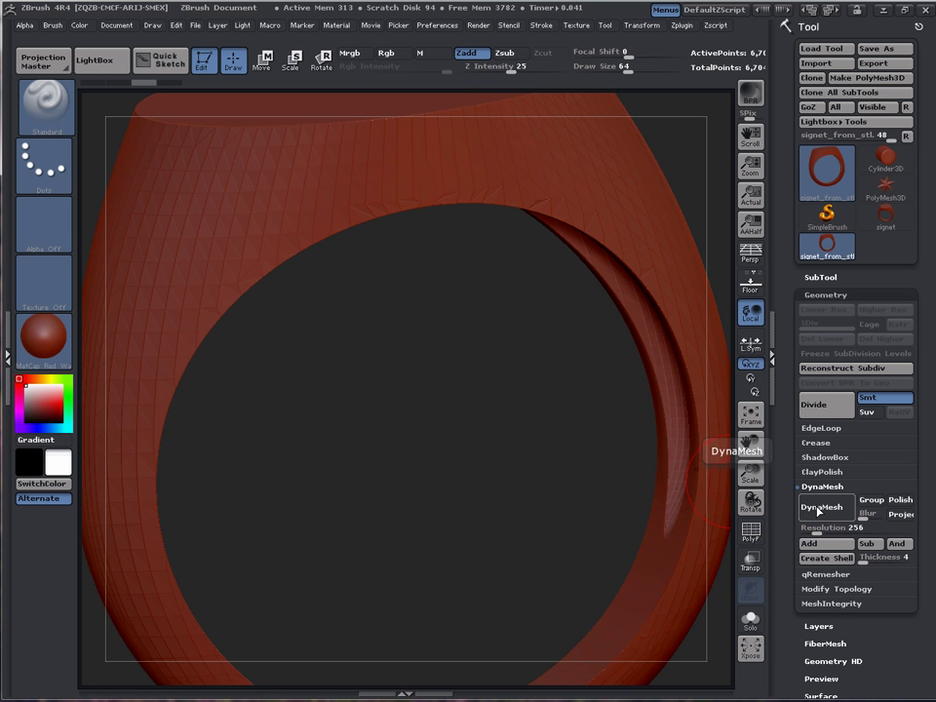
left_click(820, 508)
- Show the dense 170,416-poly wireframe and orbit to inspect the shank and signet top
left_click_drag(382, 437, 376, 494)
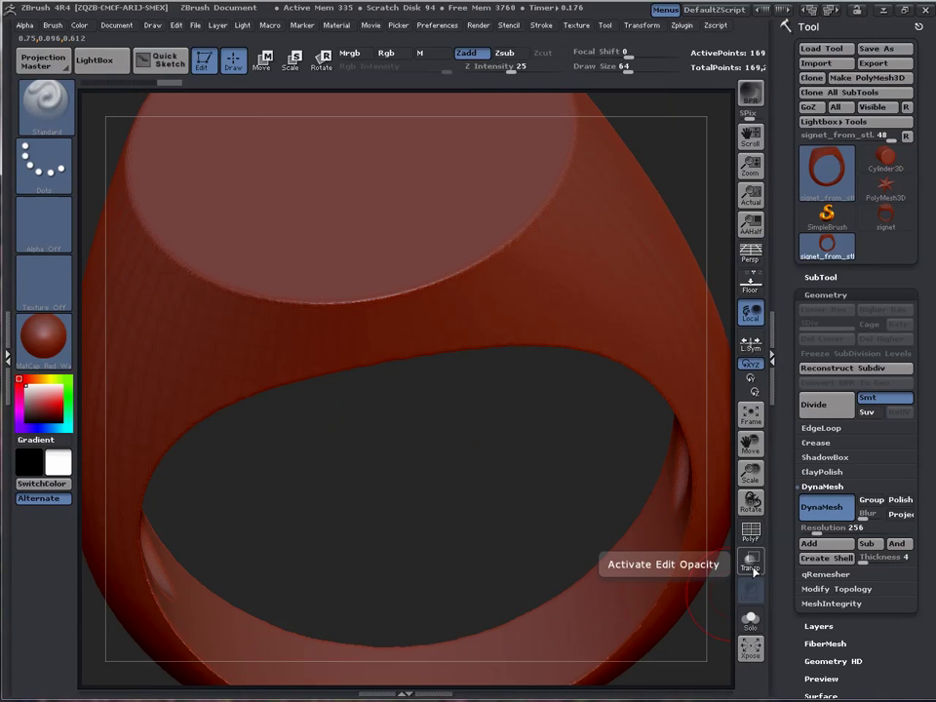
left_click(750, 535)
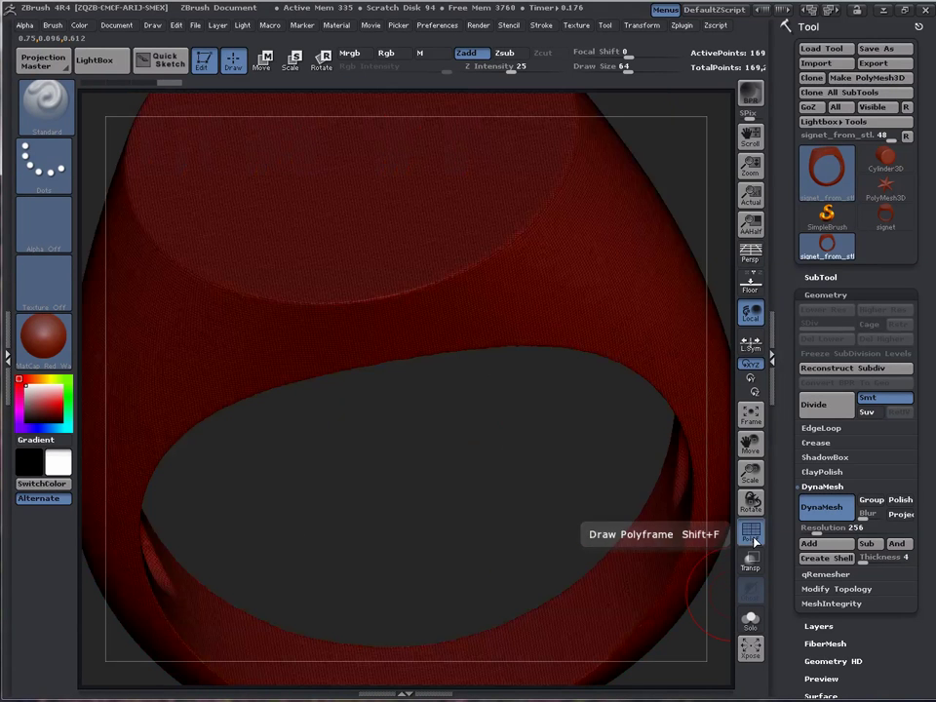
mouse_move(497, 507)
left_mouse_down()
mouse_move(505, 557)
mouse_move(491, 585)
mouse_move(506, 542)
mouse_move(501, 456)
mouse_move(543, 436)
left_mouse_up()
left_click_drag(400, 490, 377, 495)
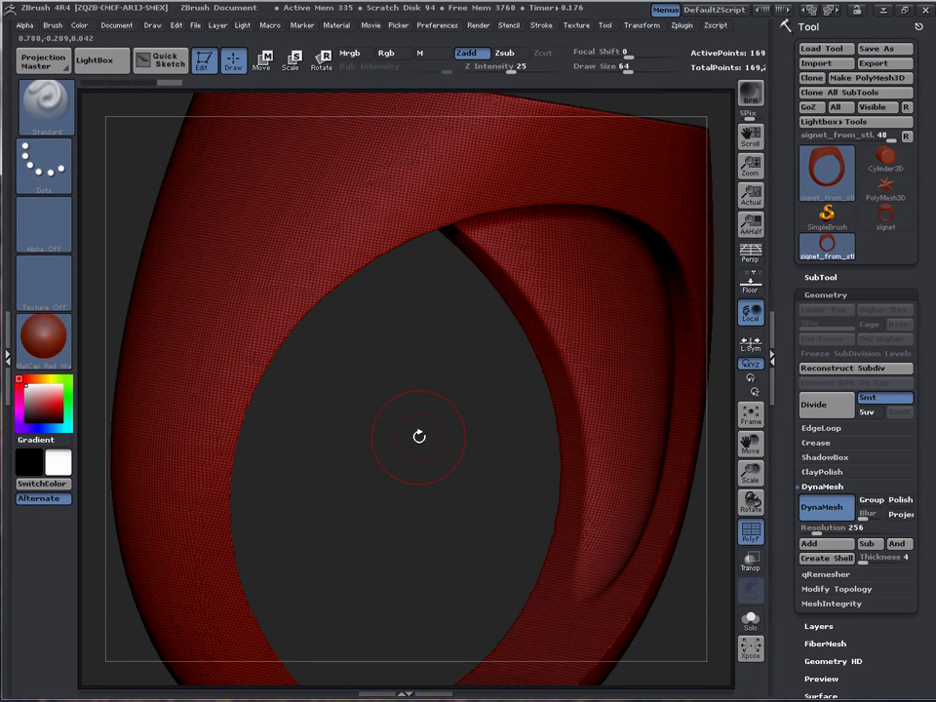
mouse_move(830, 179)
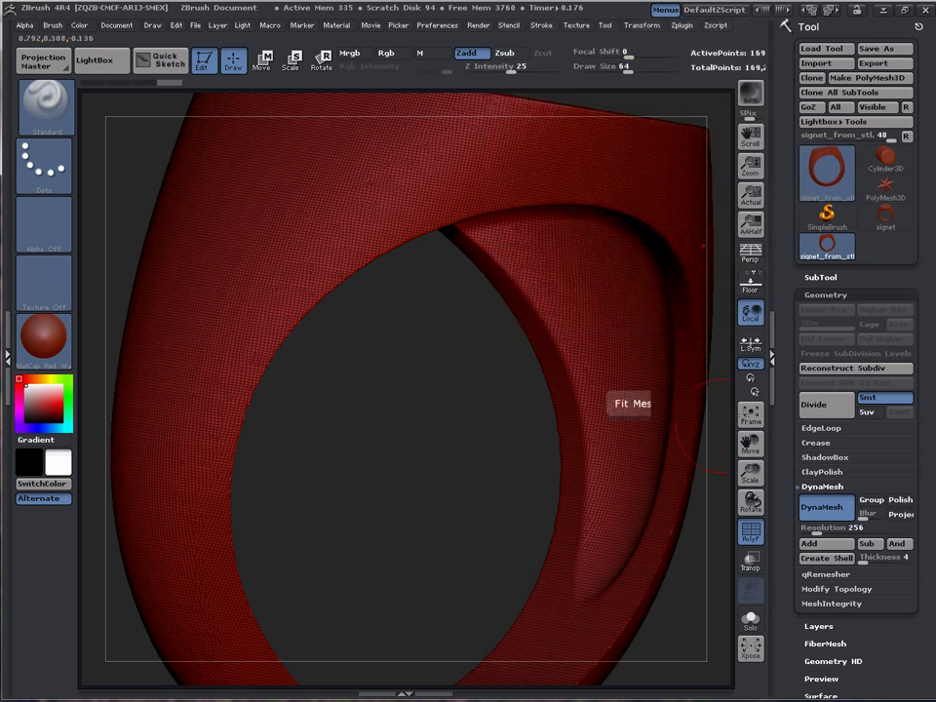
- Remesh the ring at DynaMesh Resolution 512 (about 676k points) and zoom in on the opening
left_click(487, 461, "ctrl")
type("752")
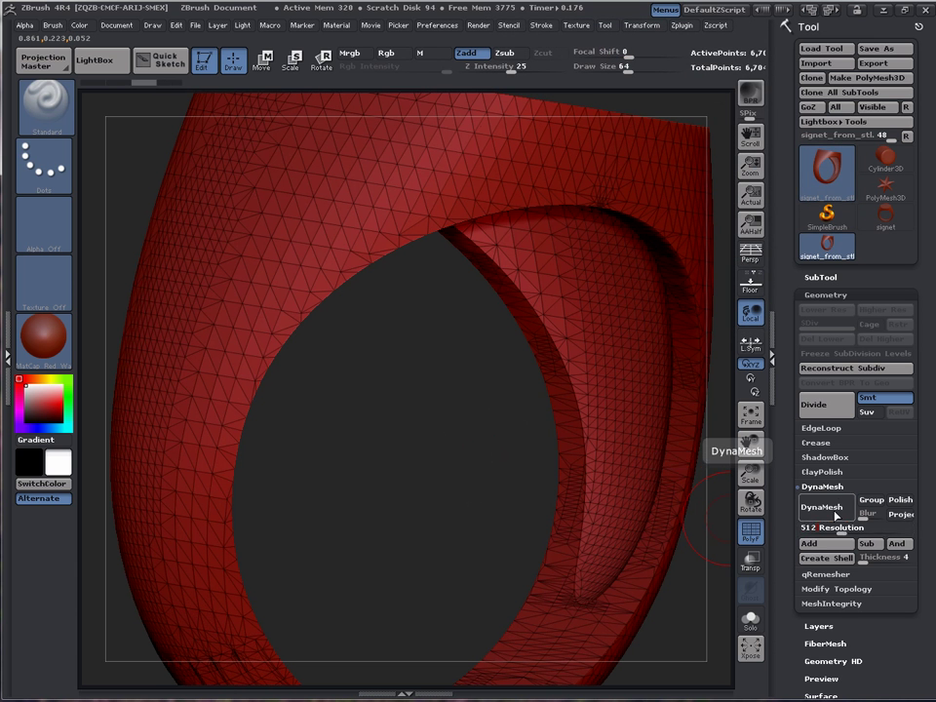
left_click(823, 508)
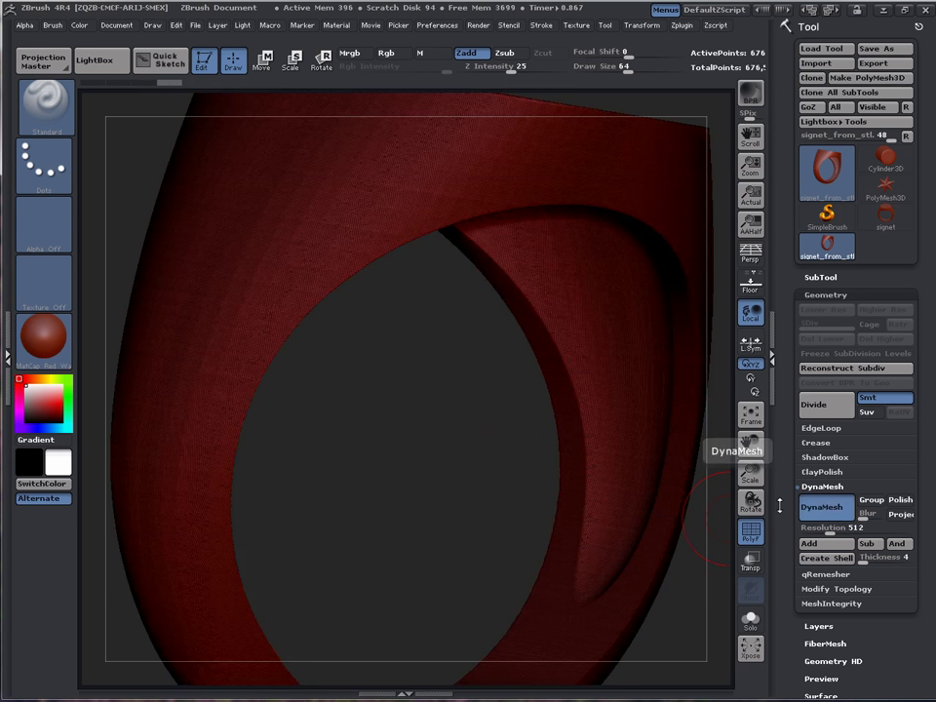
left_click_drag(449, 439, 433, 532)
mouse_move(822, 251)
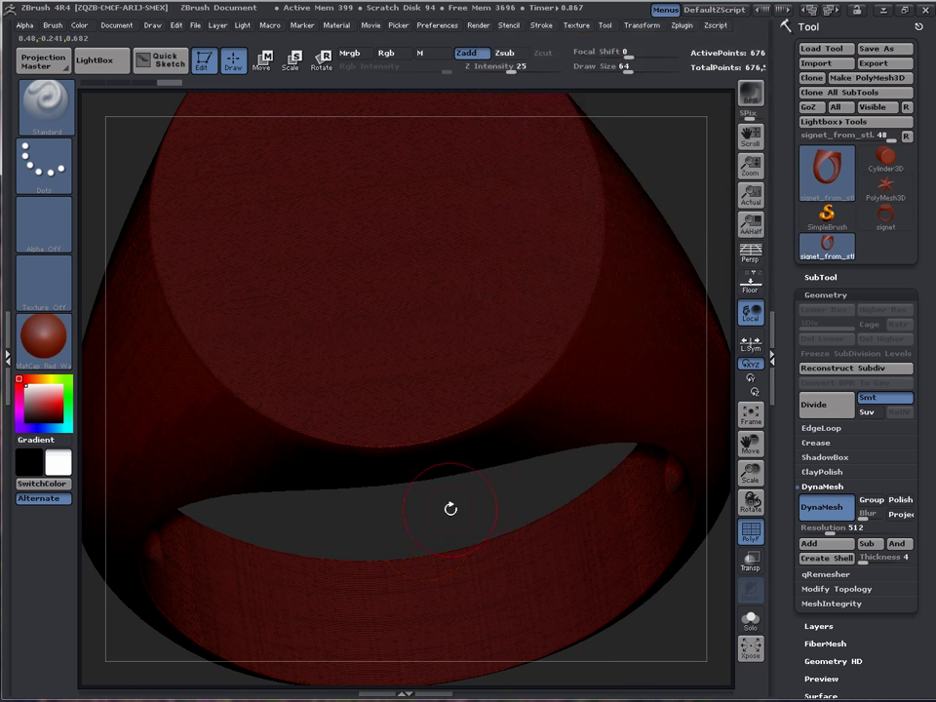
left_click_drag(451, 494, 483, 444, "alt")
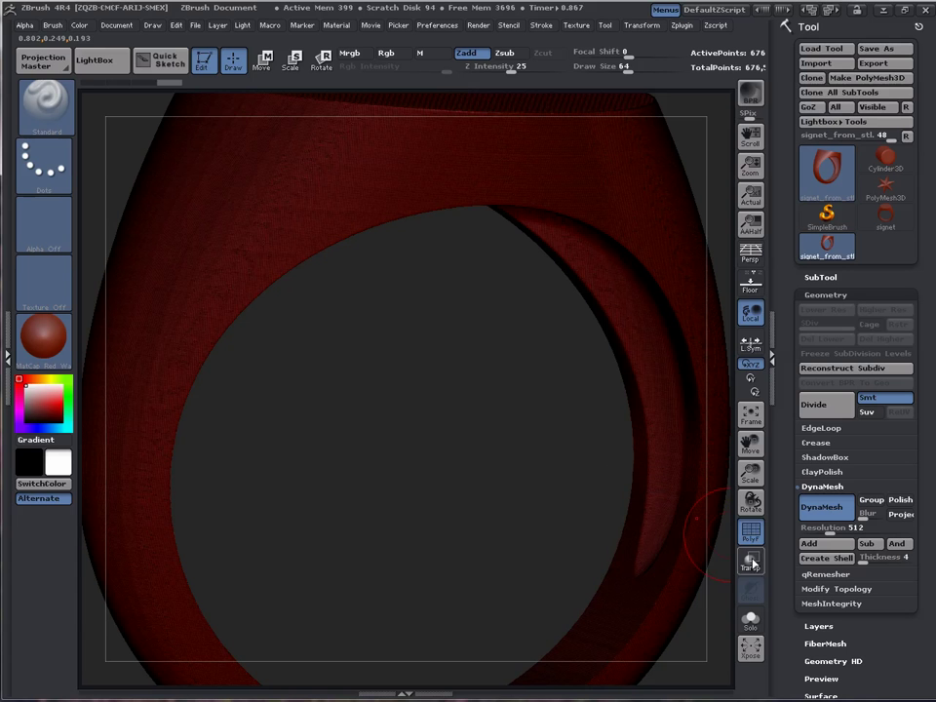
- Hide the polyframe and orbit the smooth resolution-512 ring, reframing it with F
left_click(750, 531)
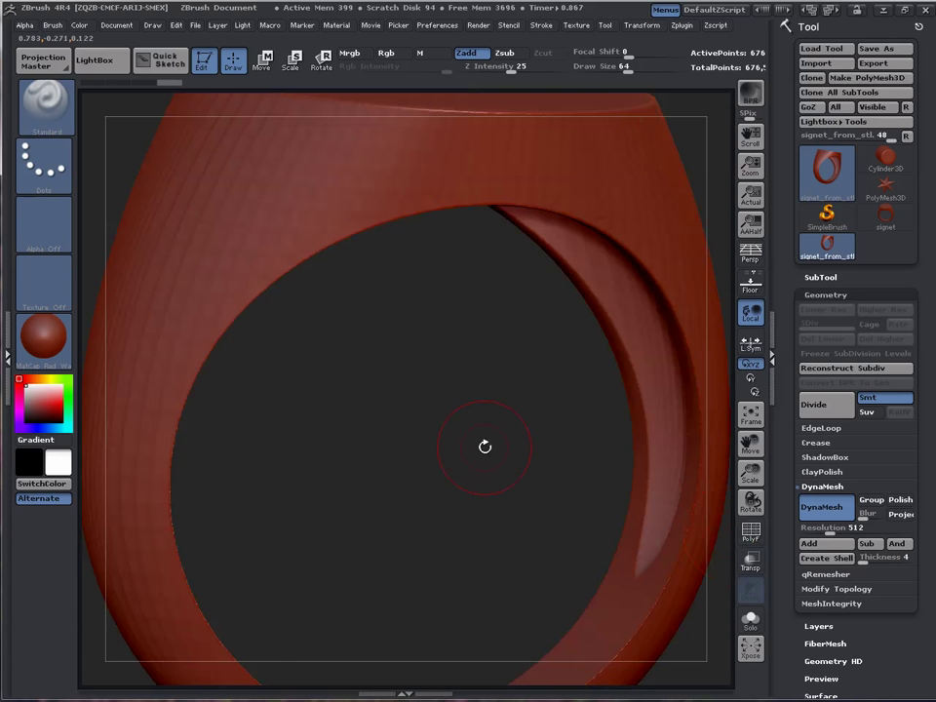
left_click_drag(485, 445, 477, 419)
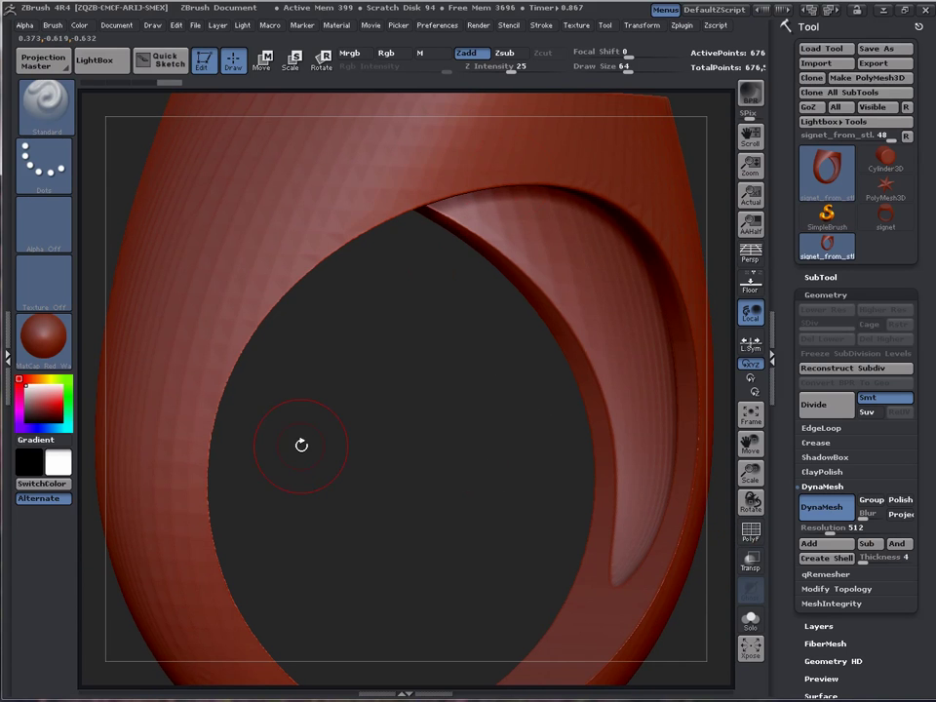
left_click_drag(304, 460, 351, 449)
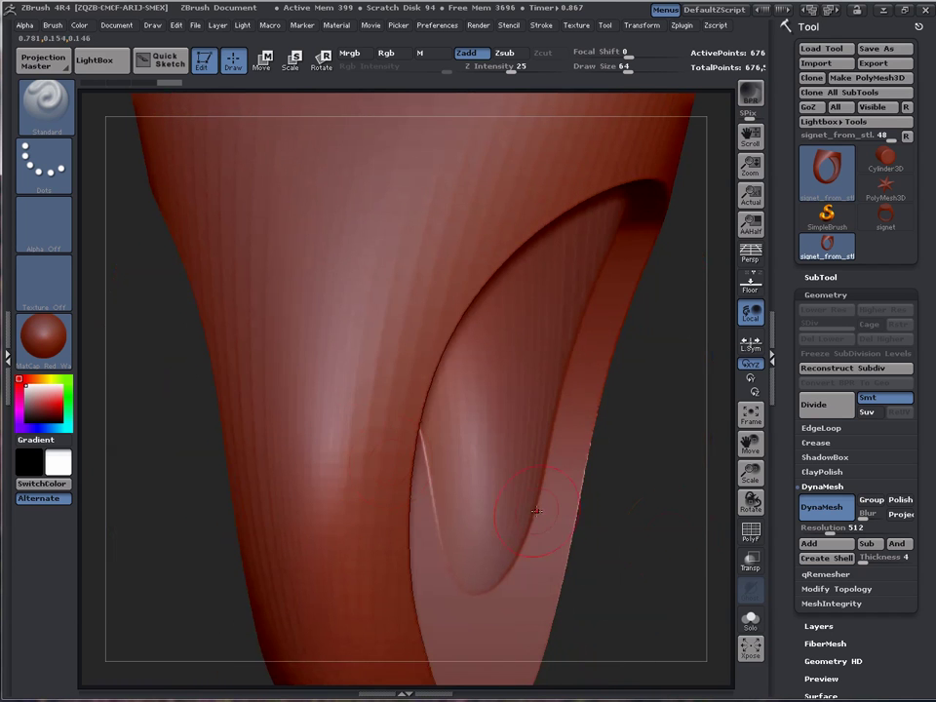
left_click_drag(685, 503, 502, 524)
key("f")
mouse_move(647, 589)
left_mouse_down()
mouse_move(573, 618)
mouse_move(592, 514)
mouse_move(681, 594)
mouse_move(402, 457)
mouse_move(382, 320)
left_mouse_up()
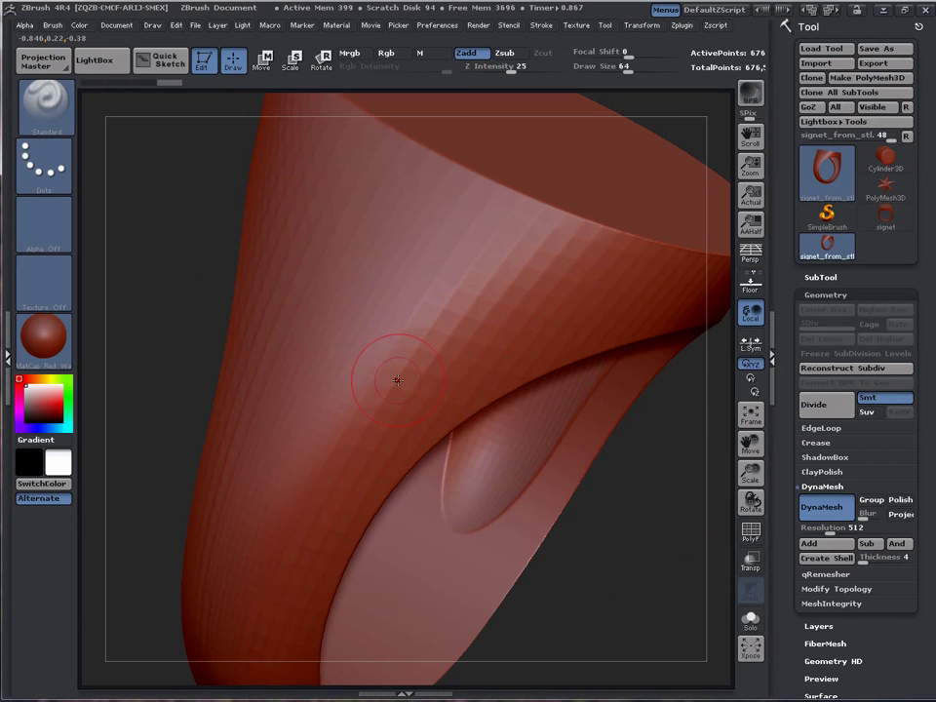
left_click_drag(643, 569, 554, 539)
key("f")
left_click_drag(447, 457, 604, 520)
left_click_drag(498, 389, 358, 399)
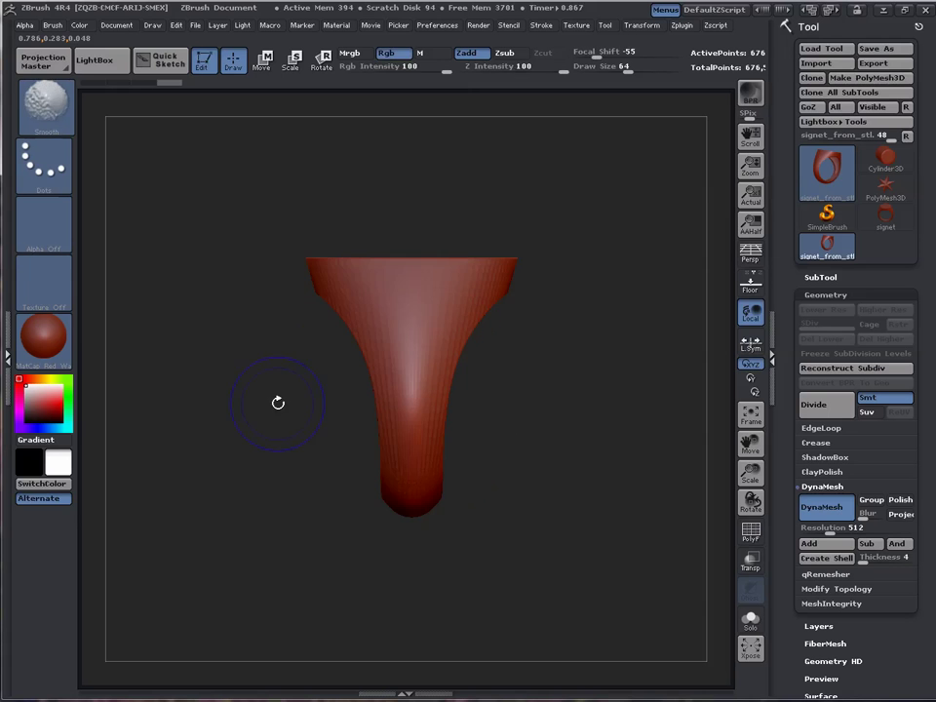
left_click_drag(280, 399, 393, 537, "shift")
left_click_drag(476, 589, 464, 433)
left_click_drag(603, 532, 626, 513)
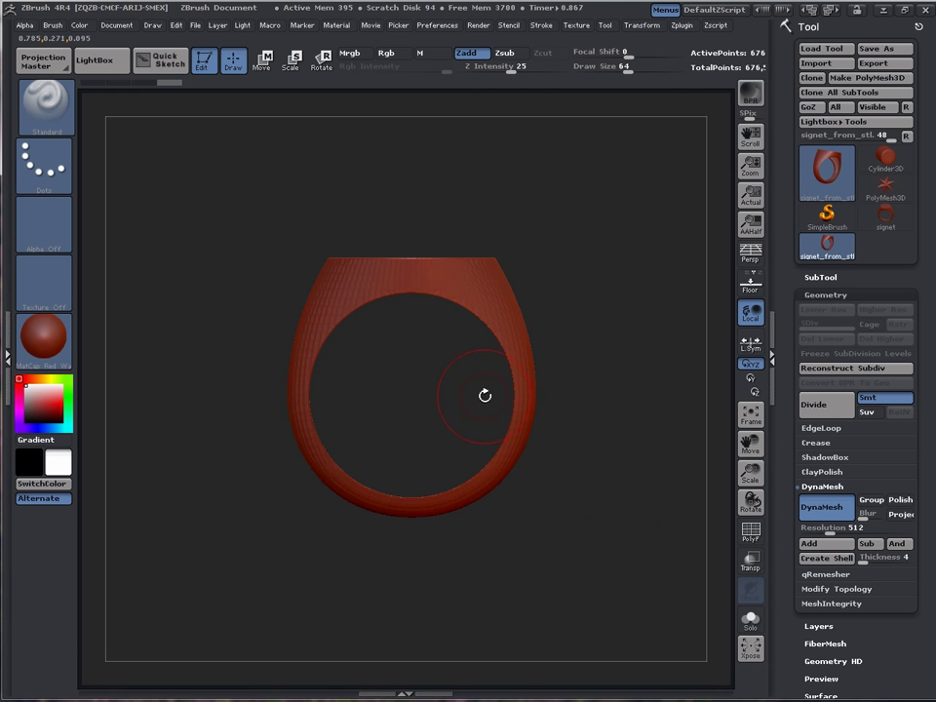
mouse_move(437, 402)
left_mouse_down()
mouse_move(435, 436)
mouse_move(461, 424)
left_mouse_up()
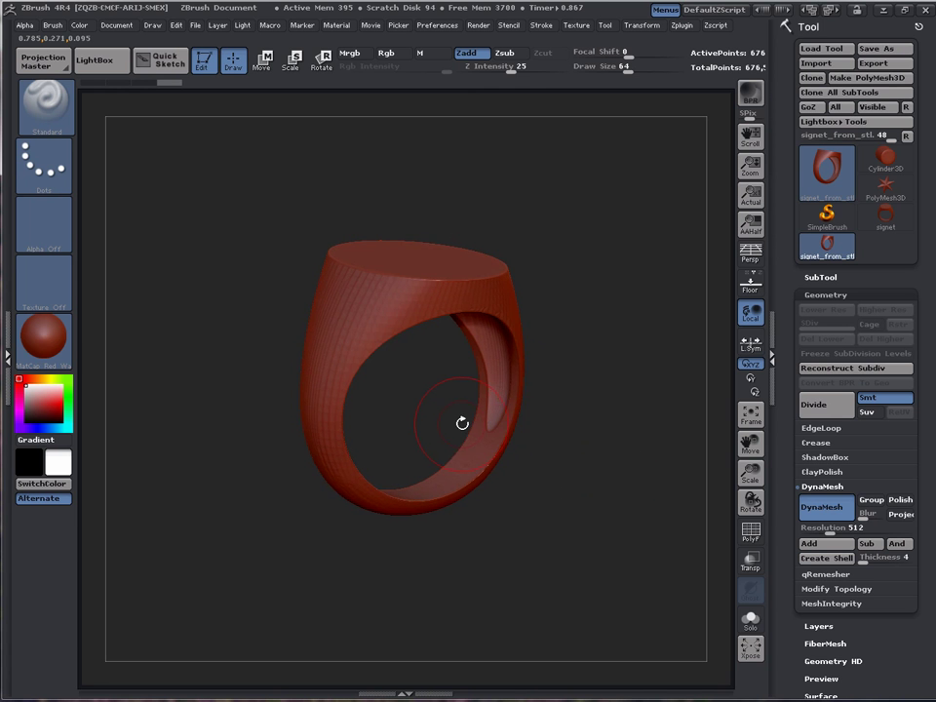
left_click_drag(623, 501, 616, 508, "shift")
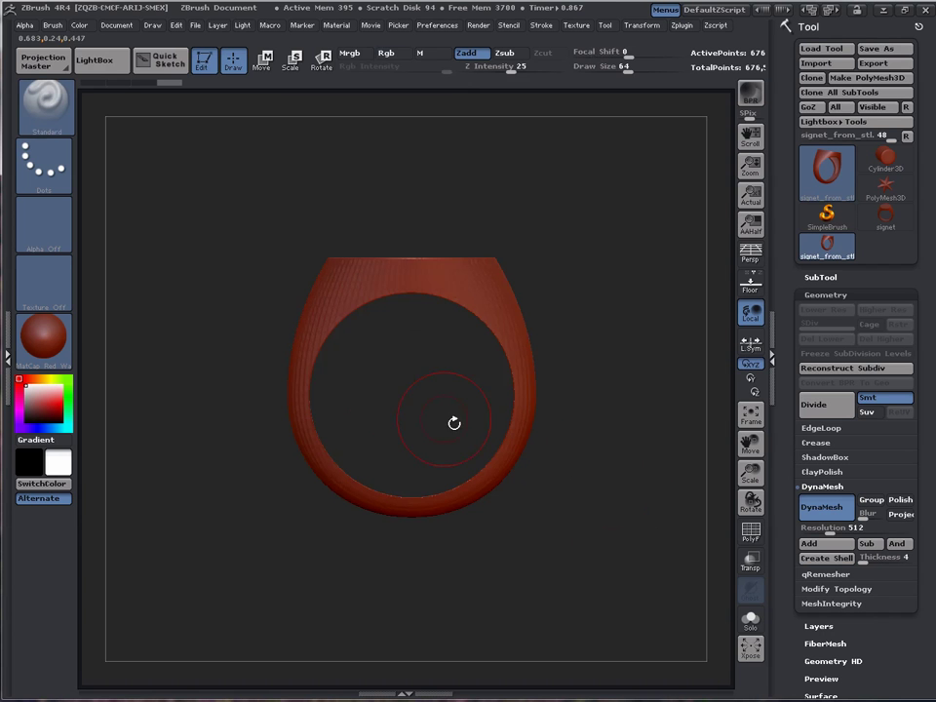
left_click_drag(393, 389, 427, 422)
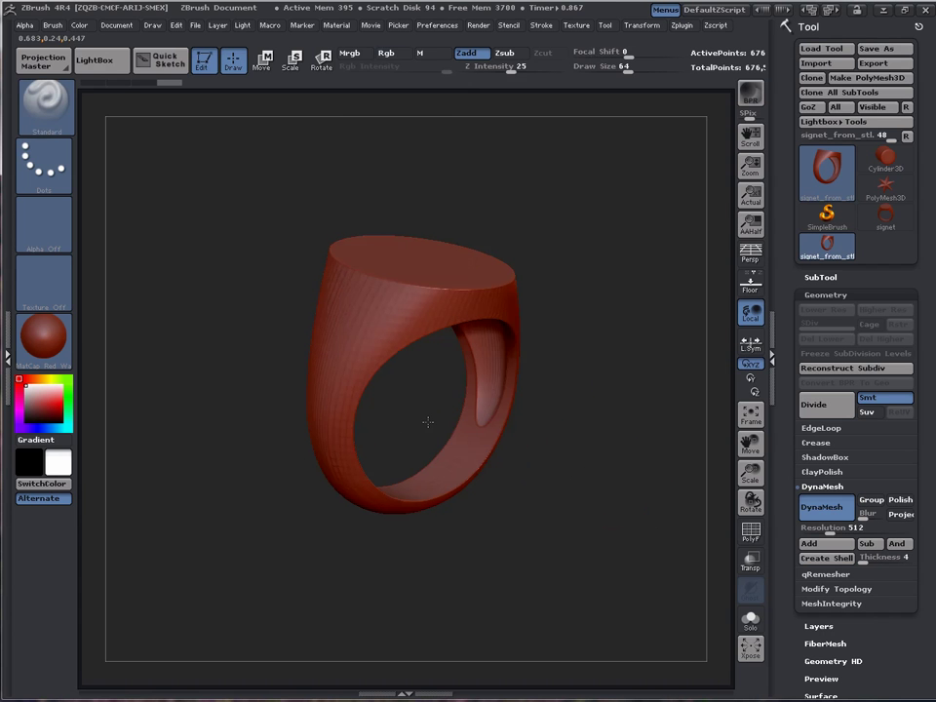
left_click(751, 256)
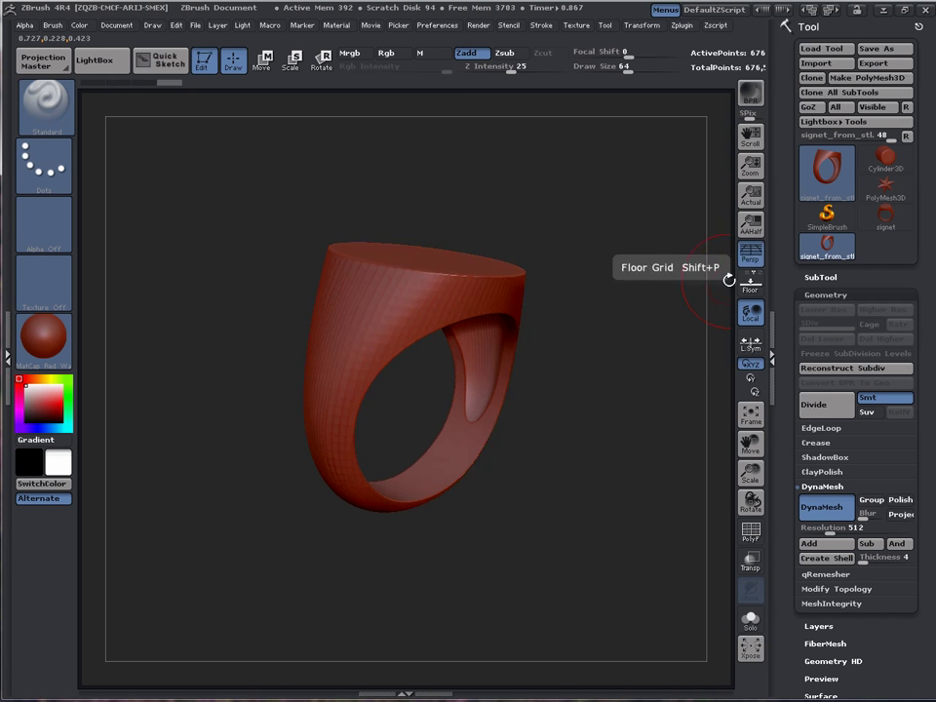
left_click_drag(627, 426, 615, 433)
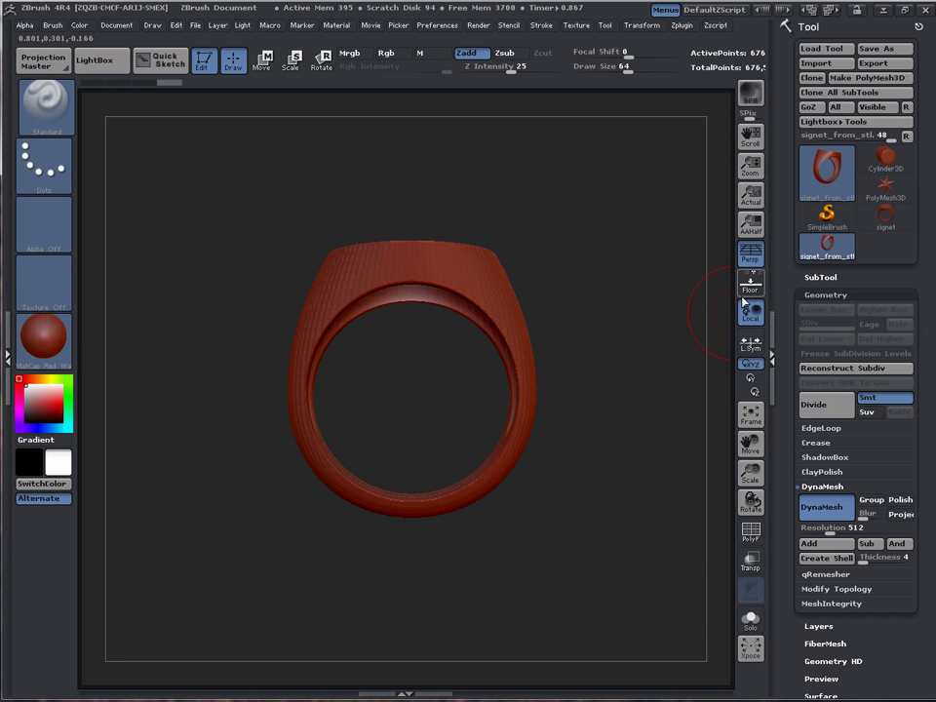
left_click(752, 256)
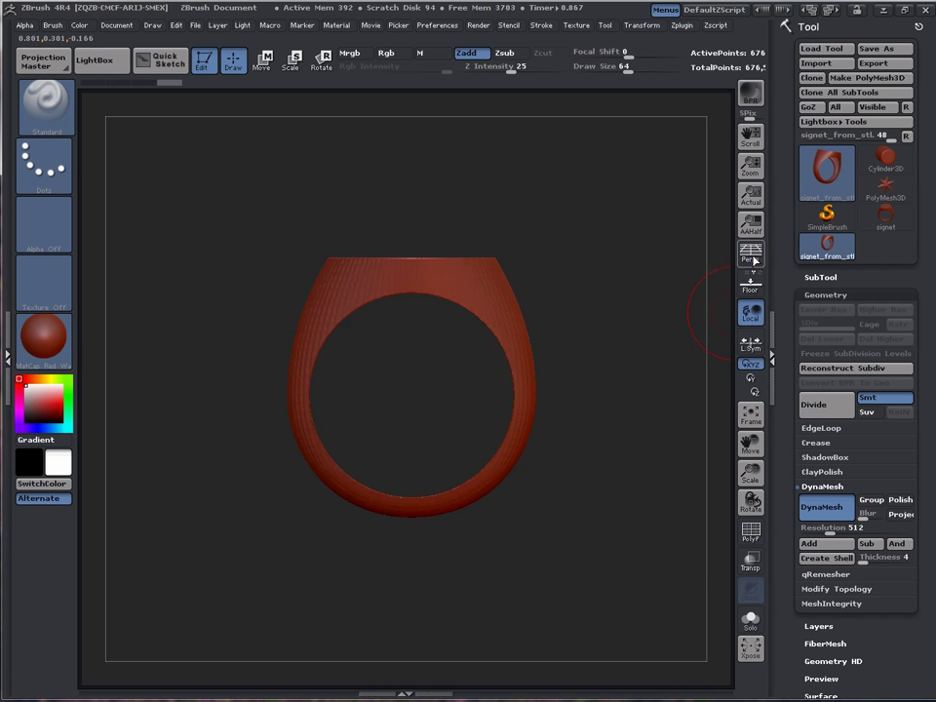